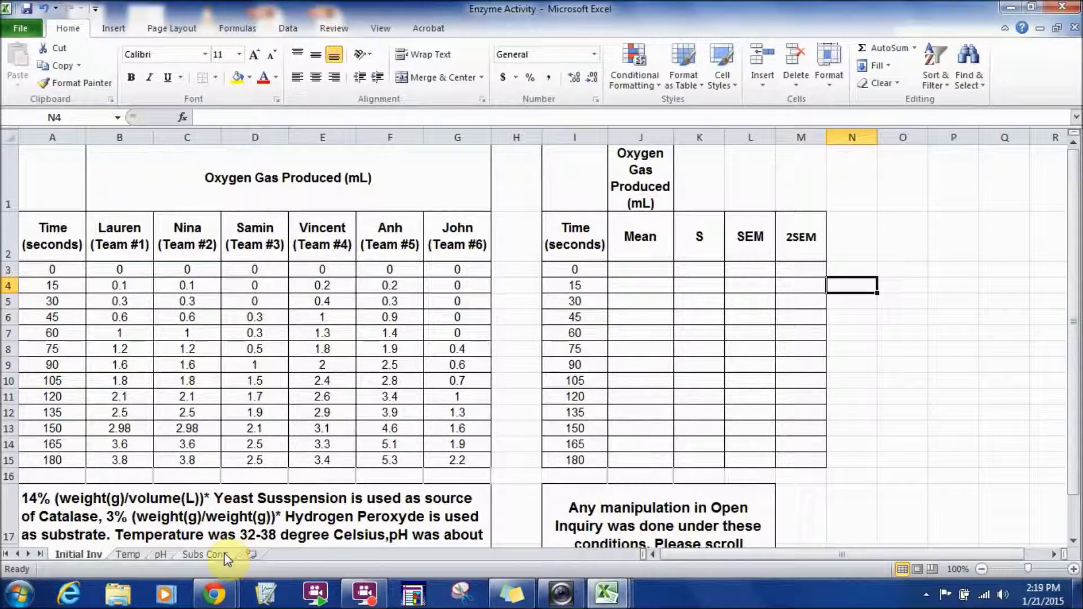
Look over the Temp, pH and Subs Conc sheets and the experimental conditions note on Initial Inv.
{"action": "left_click", "coordinate": [129, 555]}
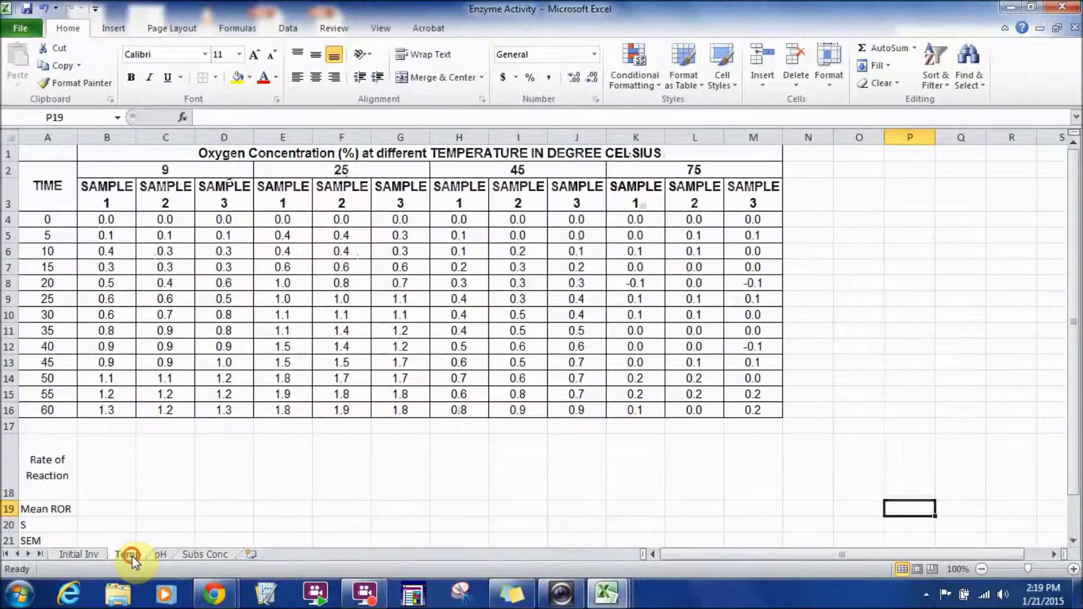
{"action": "left_click", "coordinate": [162, 556]}
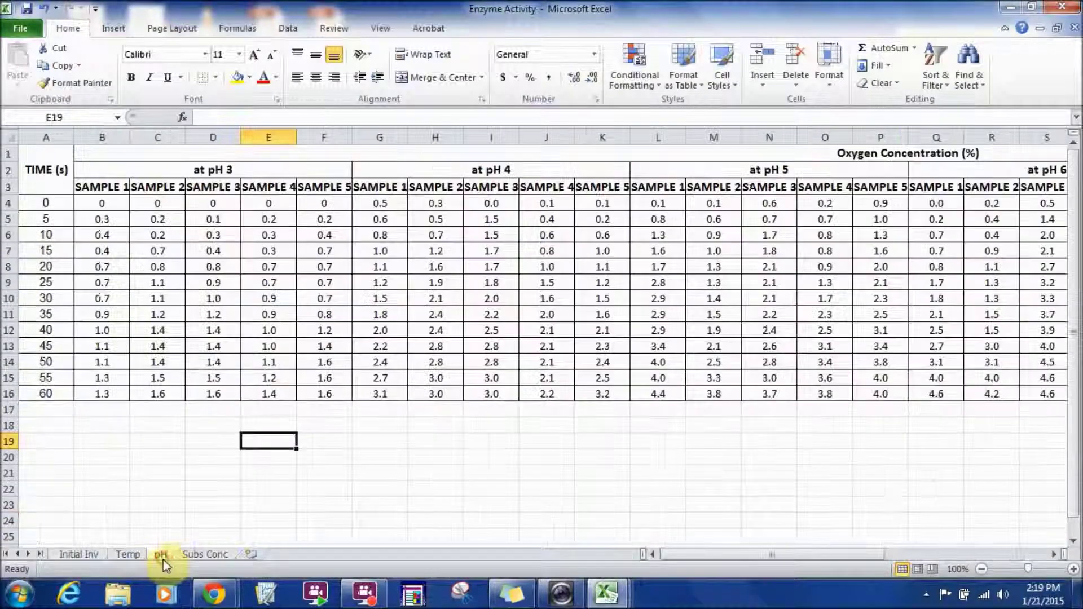
{"action": "left_click", "coordinate": [198, 556]}
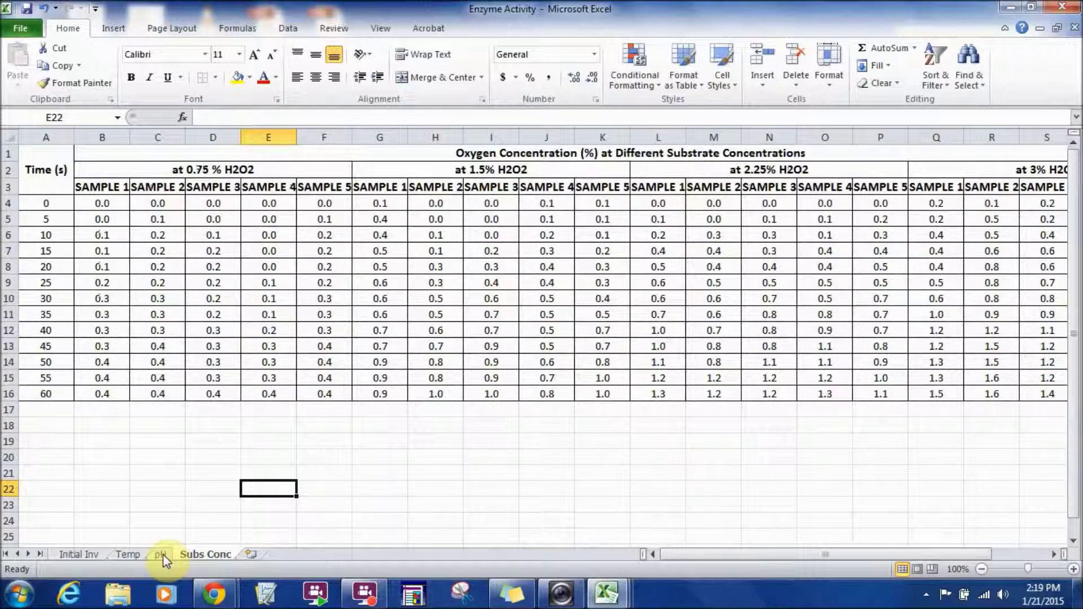
{"action": "left_click", "coordinate": [77, 554]}
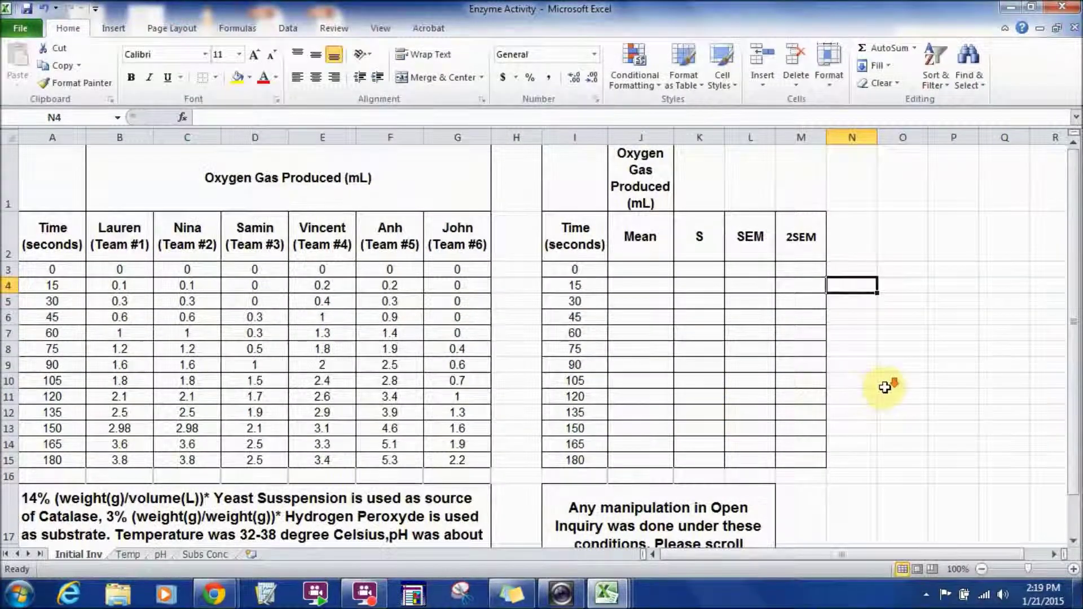
{"action": "scroll", "coordinate": [733, 401], "scroll_direction": "down", "scroll_amount": 2}
{"action": "left_click", "coordinate": [245, 387]}
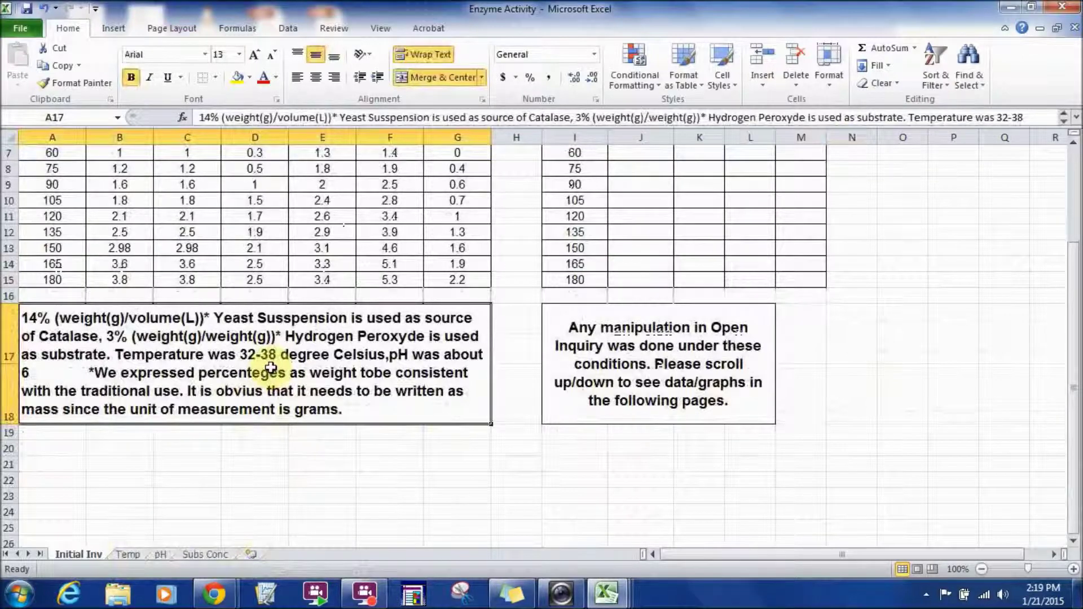
{"action": "scroll", "coordinate": [918, 382], "scroll_direction": "up", "scroll_amount": 2}
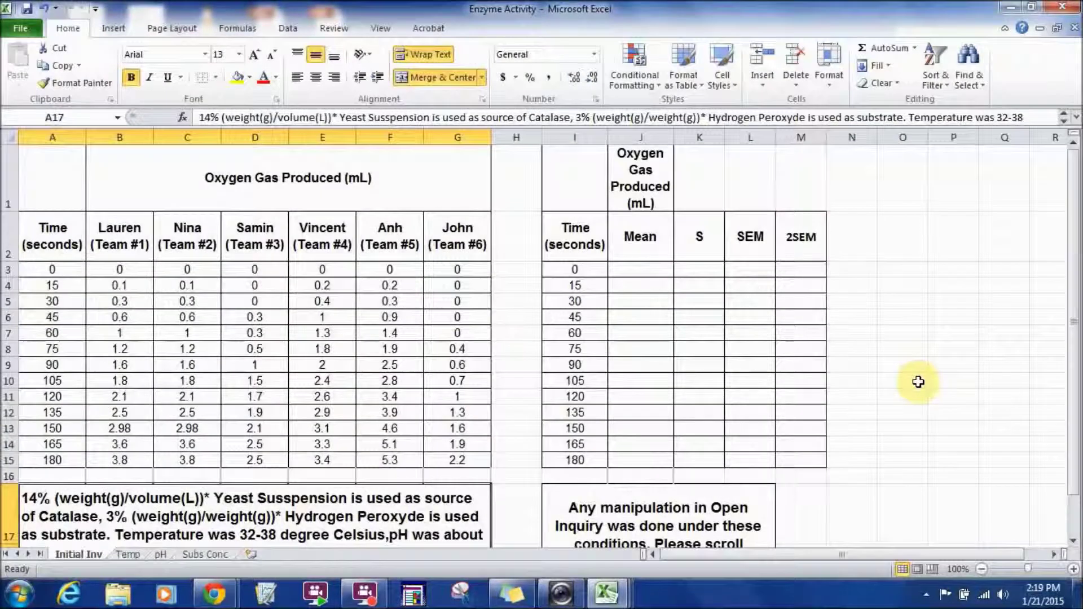
{"action": "scroll", "coordinate": [919, 382], "scroll_direction": "down", "scroll_amount": 2}
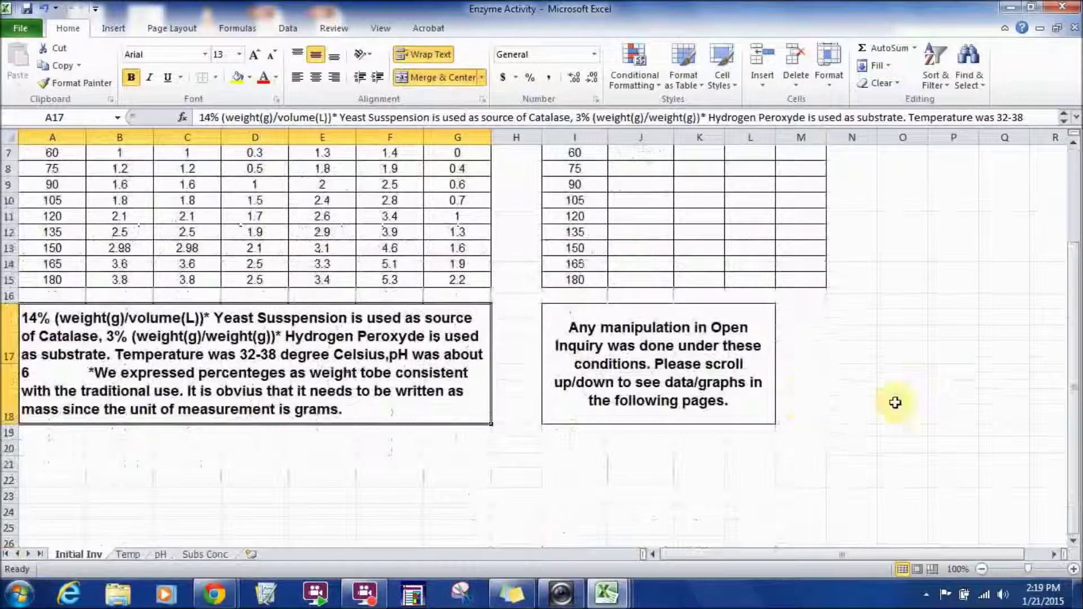
{"action": "scroll", "coordinate": [902, 403], "scroll_direction": "up", "scroll_amount": 2}
{"action": "left_click", "coordinate": [940, 414]}
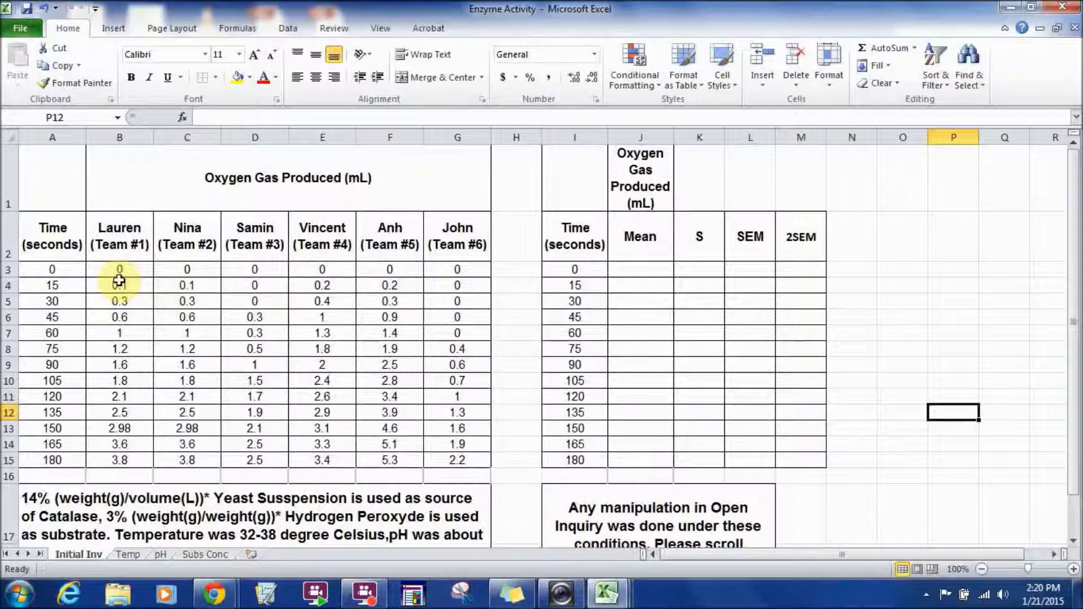
Highlight the six team headers and their measurements B3:G15.
{"action": "left_click_drag", "start_coordinate": [110, 243], "coordinate": [446, 248]}
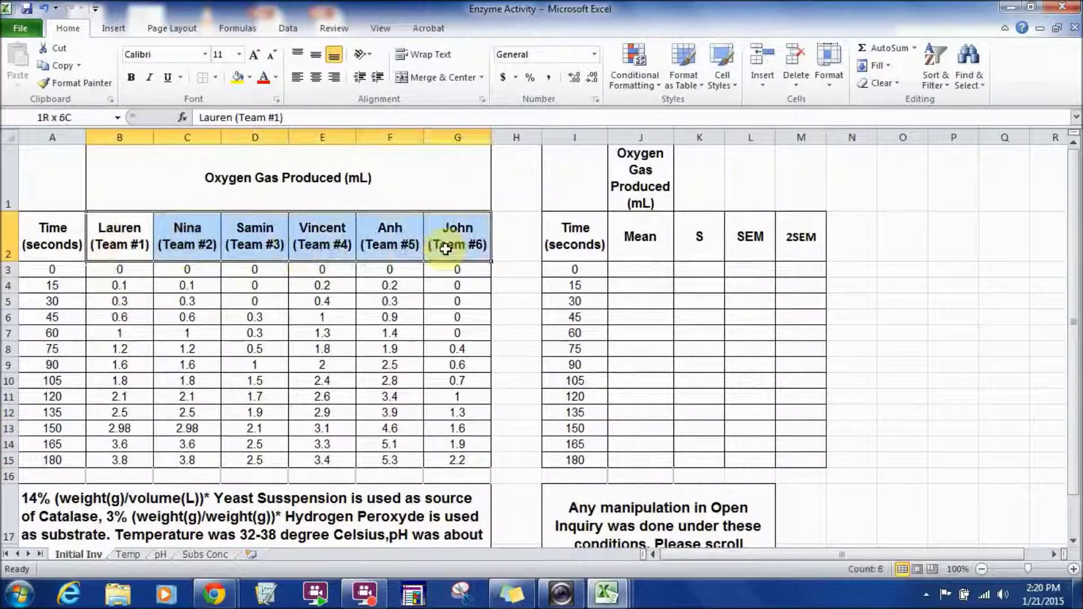
{"action": "left_click", "coordinate": [125, 273]}
{"action": "left_click_drag", "start_coordinate": [125, 272], "coordinate": [456, 456]}
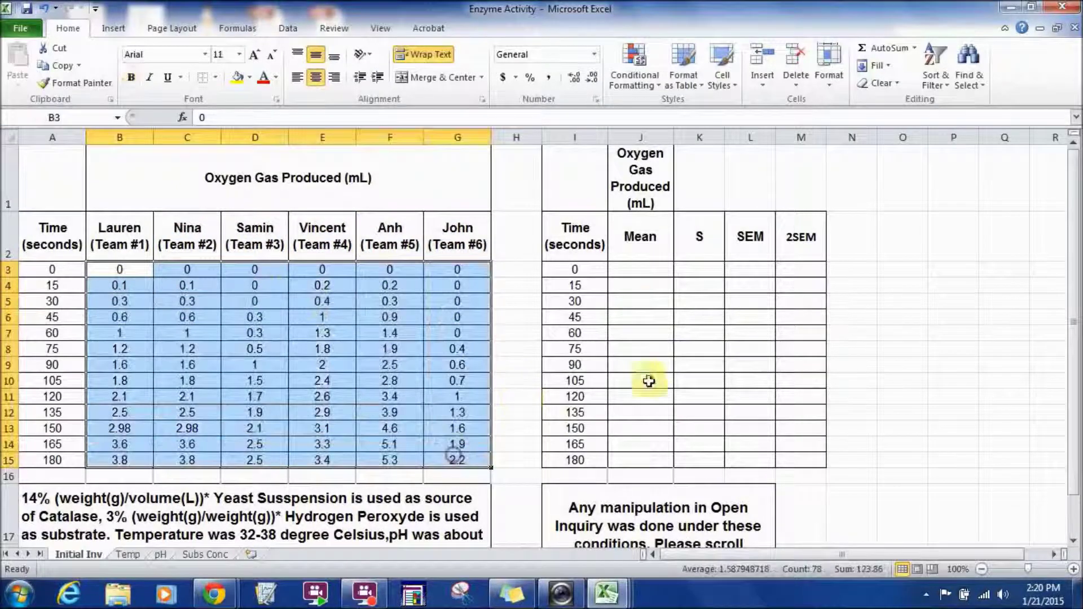
Enter =AVERAGE(B3:G3) in J3, giving a mean of 0.0 at 0 seconds.
{"action": "left_click", "coordinate": [650, 272]}
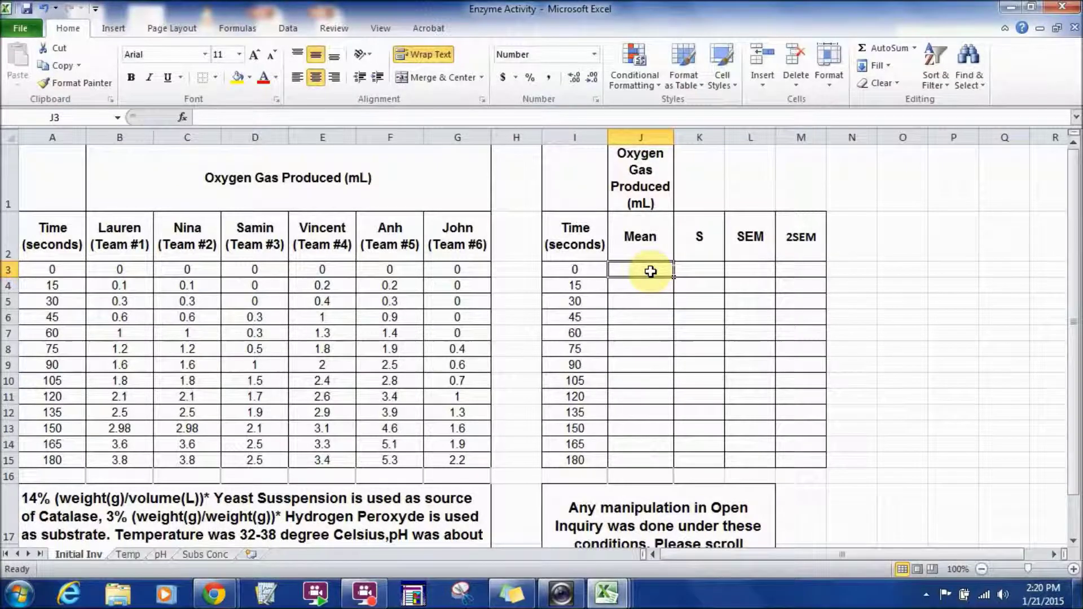
{"action": "type", "text": "=ave"}
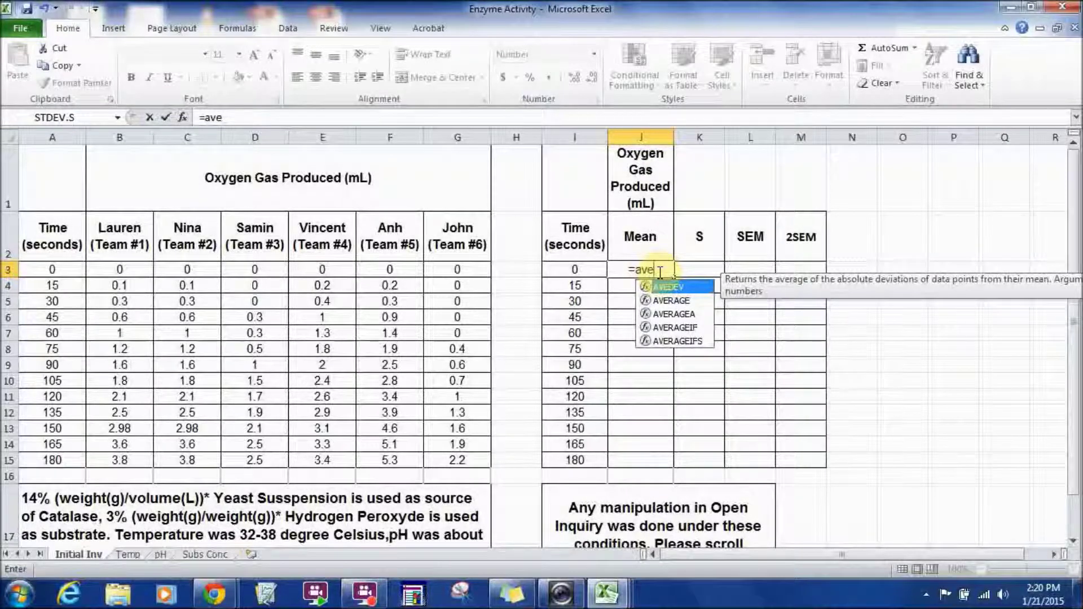
{"action": "key", "text": "BackSpace"}
{"action": "key", "text": "BackSpace"}
{"action": "key", "text": "BackSpace"}
{"action": "key", "text": "BackSpace"}
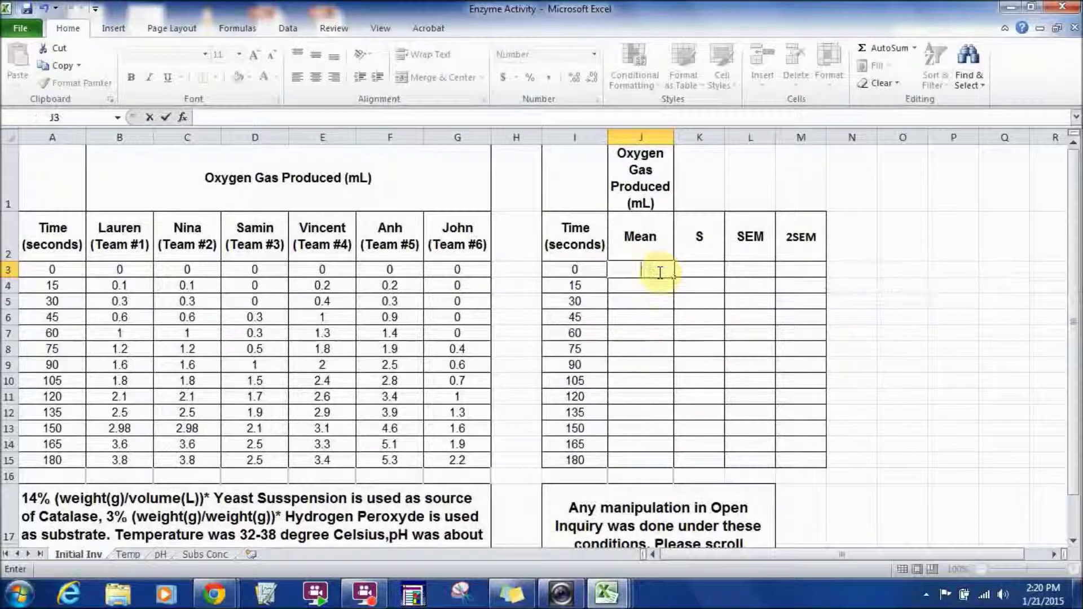
{"action": "left_click", "coordinate": [902, 269]}
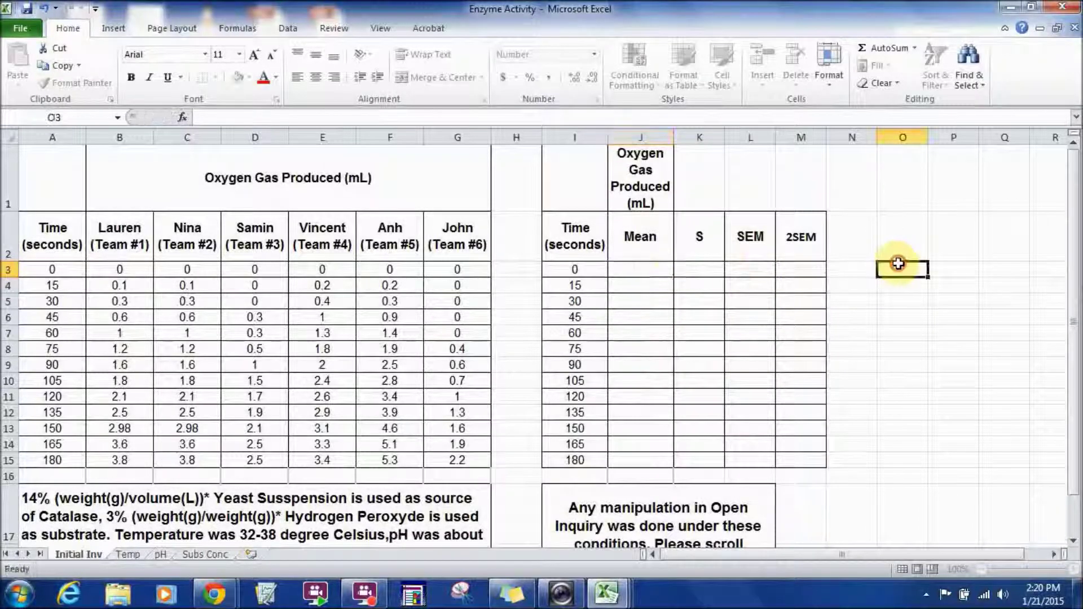
{"action": "left_click", "coordinate": [654, 269]}
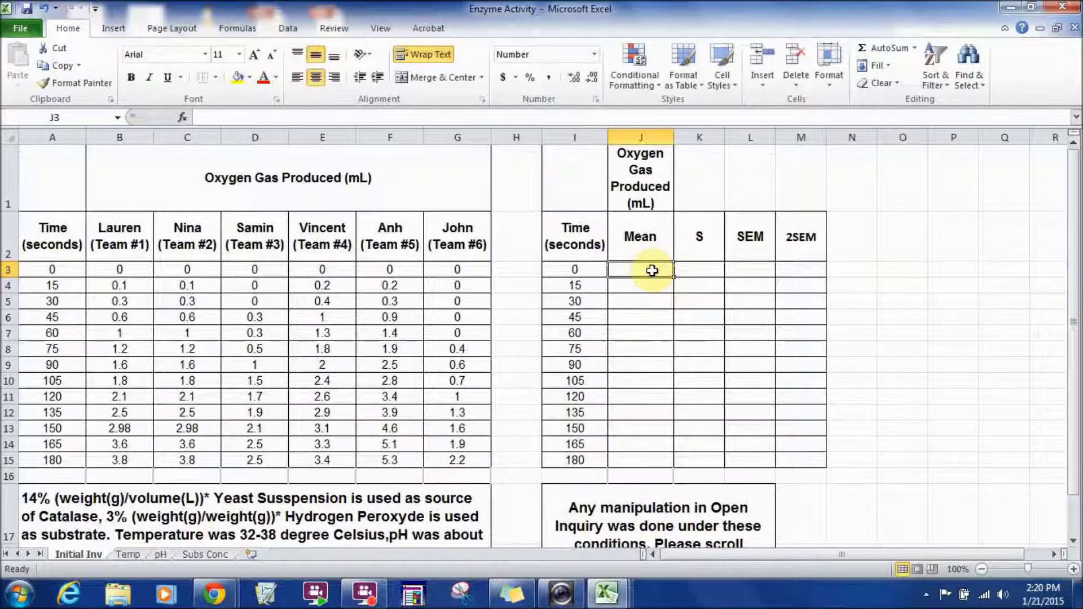
{"action": "type", "text": "="}
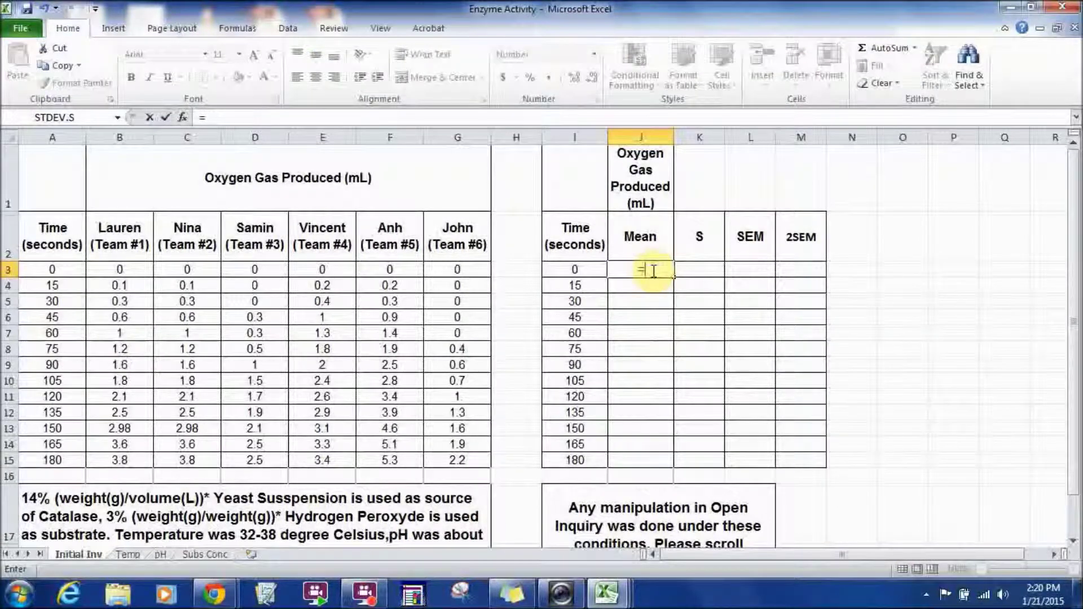
{"action": "type", "text": "ave"}
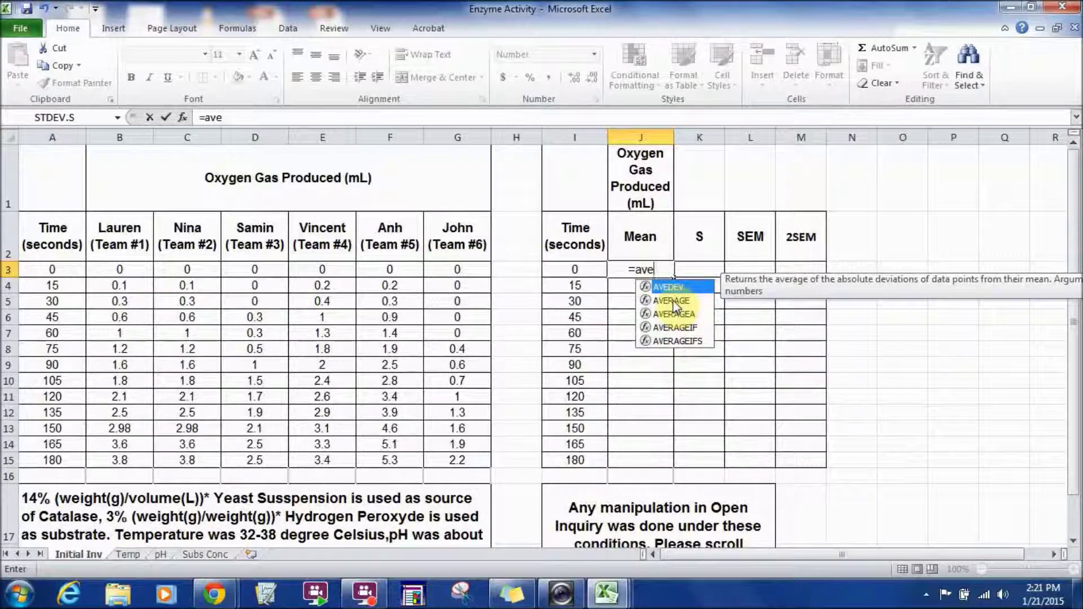
{"action": "double_click", "coordinate": [674, 300]}
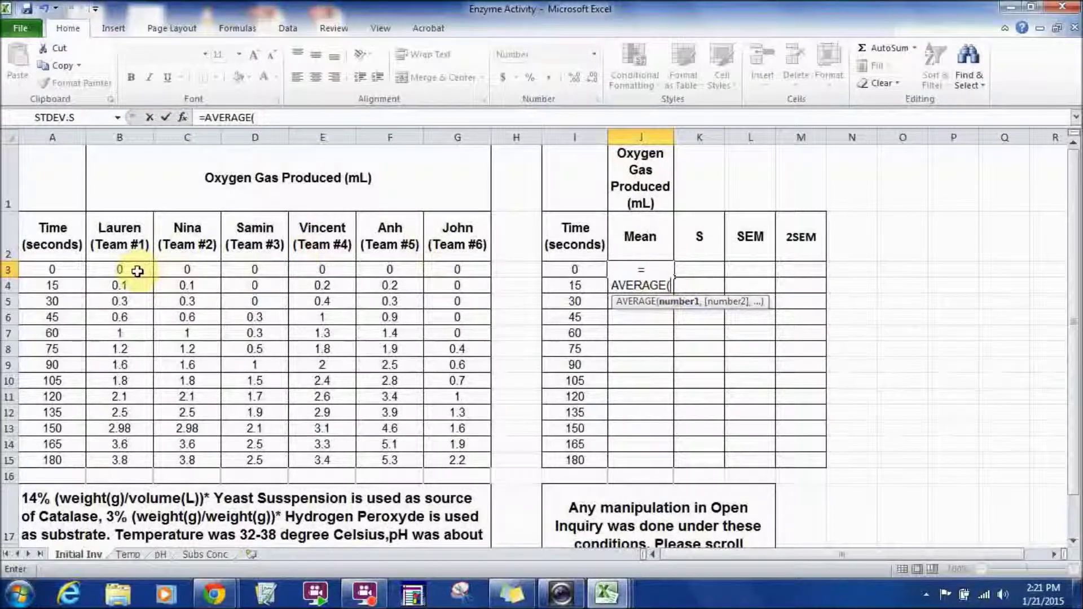
{"action": "left_click_drag", "start_coordinate": [137, 272], "coordinate": [457, 276]}
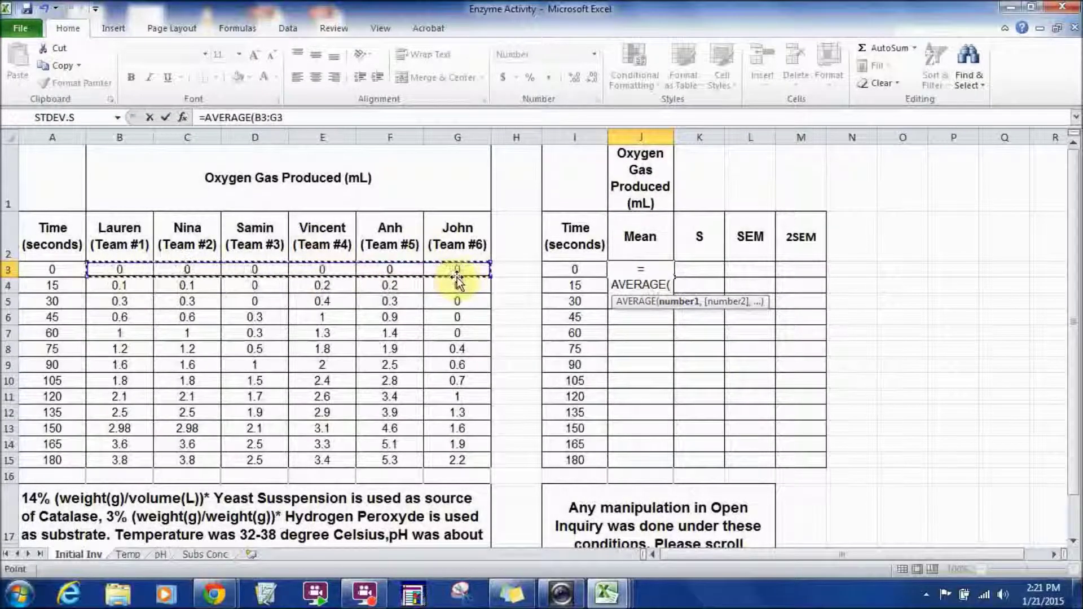
{"action": "key", "text": "Return"}
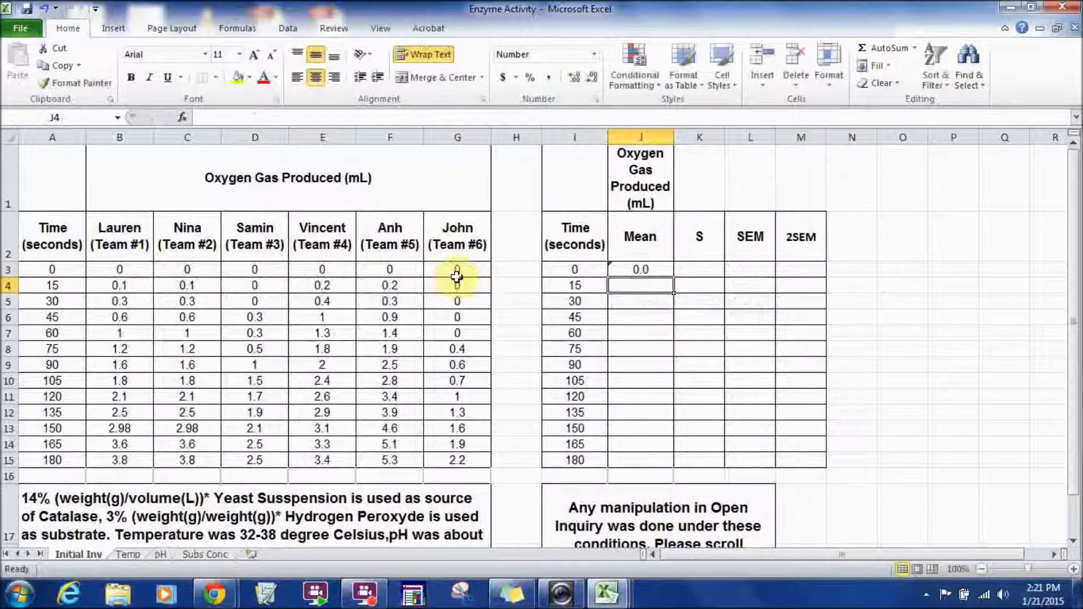
{"action": "left_click", "coordinate": [636, 265]}
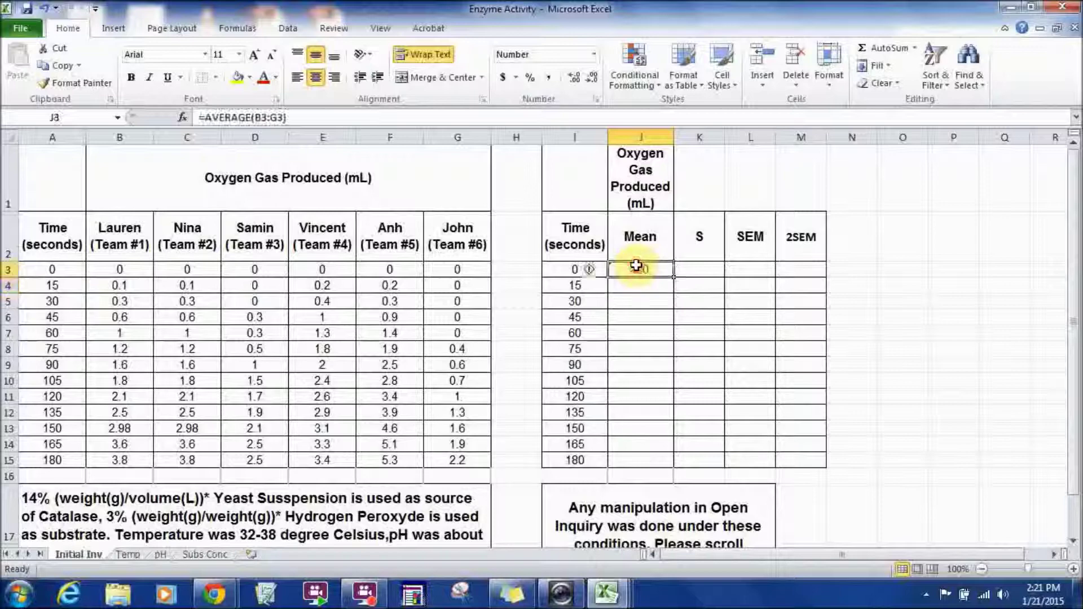
{"action": "left_click_drag", "start_coordinate": [113, 270], "coordinate": [457, 269]}
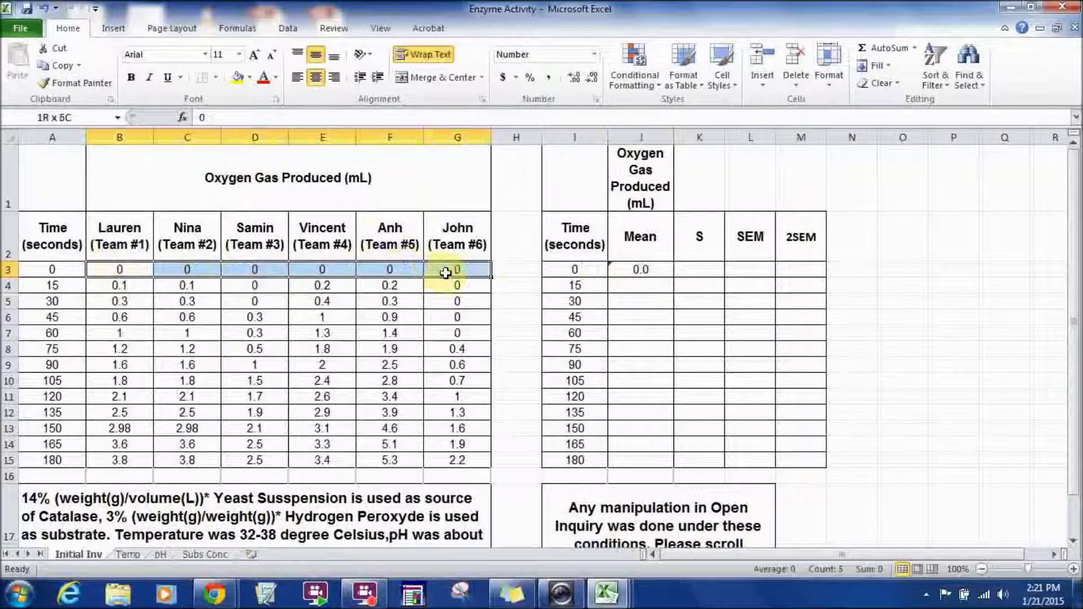
{"action": "left_click", "coordinate": [657, 269]}
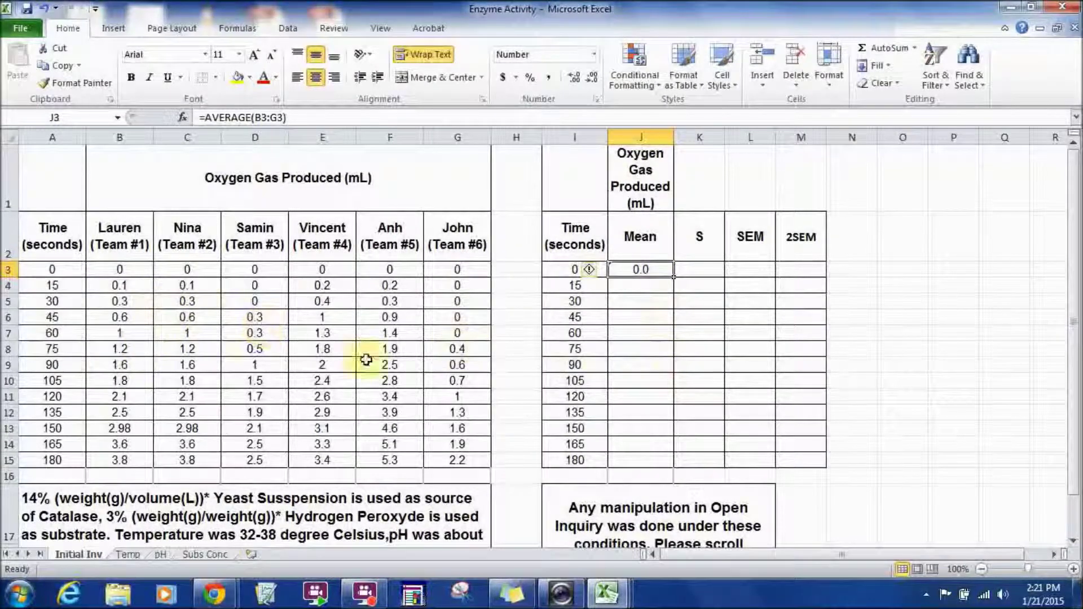
Copy J3's AVERAGE formula down to J15 and ignore the adjacent-cells formula error.
{"action": "mouse_move", "coordinate": [674, 277]}
{"action": "left_mouse_down"}
{"action": "mouse_move", "coordinate": [683, 314]}
{"action": "mouse_move", "coordinate": [674, 279]}
{"action": "left_mouse_up"}
{"action": "left_click", "coordinate": [721, 305]}
{"action": "left_click", "coordinate": [635, 269]}
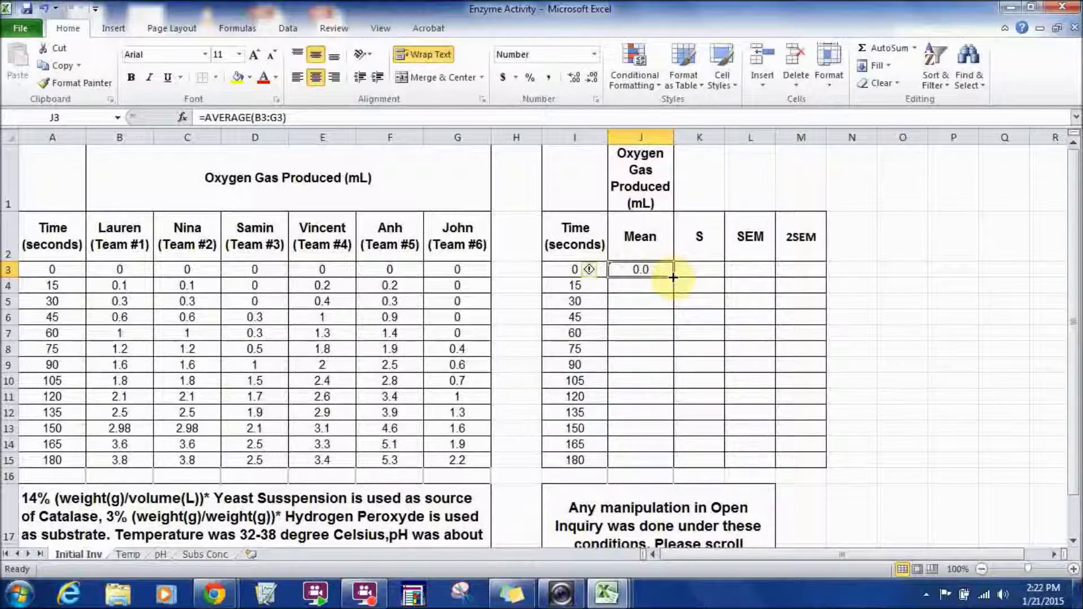
{"action": "left_click_drag", "start_coordinate": [673, 277], "coordinate": [681, 466]}
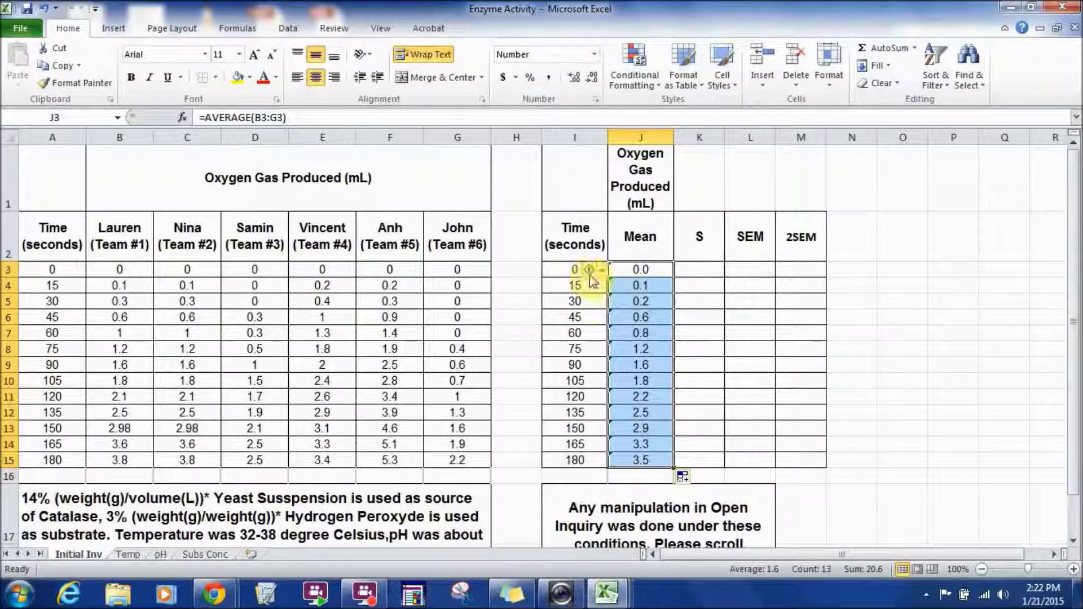
{"action": "mouse_move", "coordinate": [601, 279]}
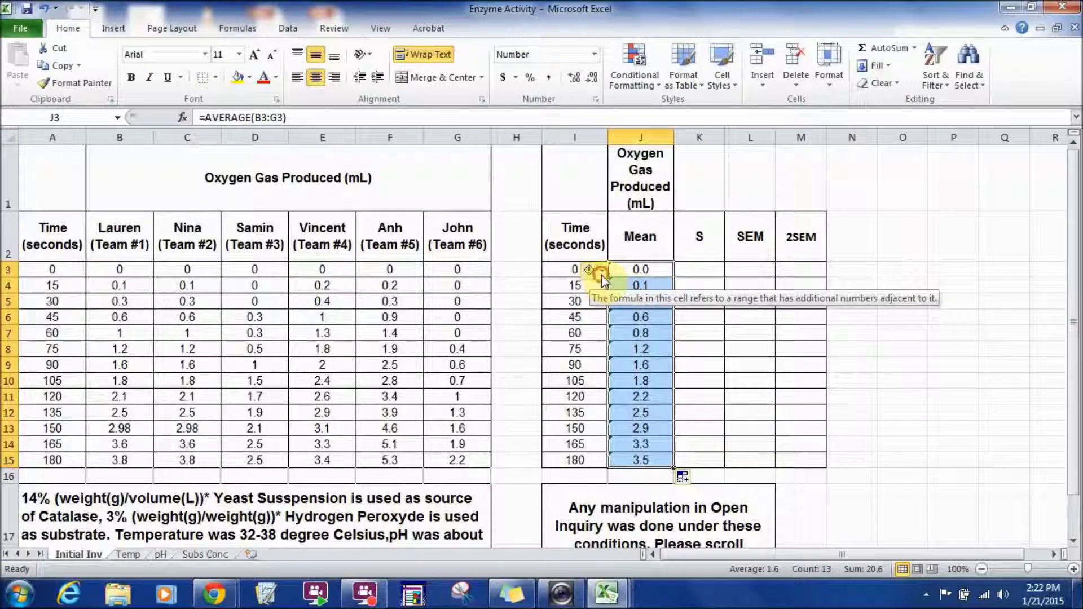
{"action": "left_click", "coordinate": [601, 275]}
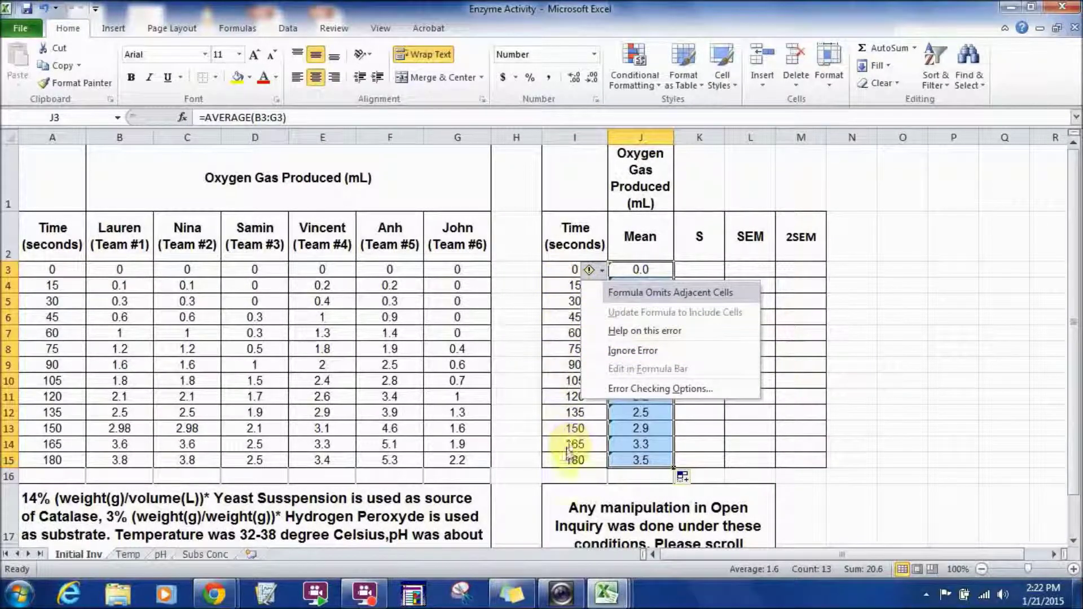
{"action": "left_click", "coordinate": [621, 350]}
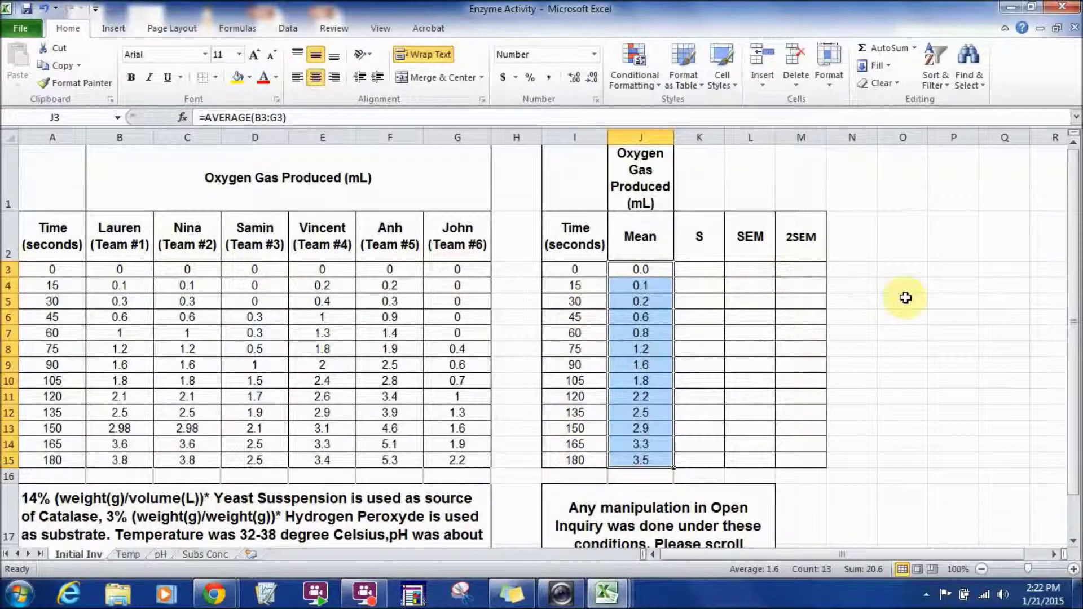
{"action": "left_click", "coordinate": [909, 409]}
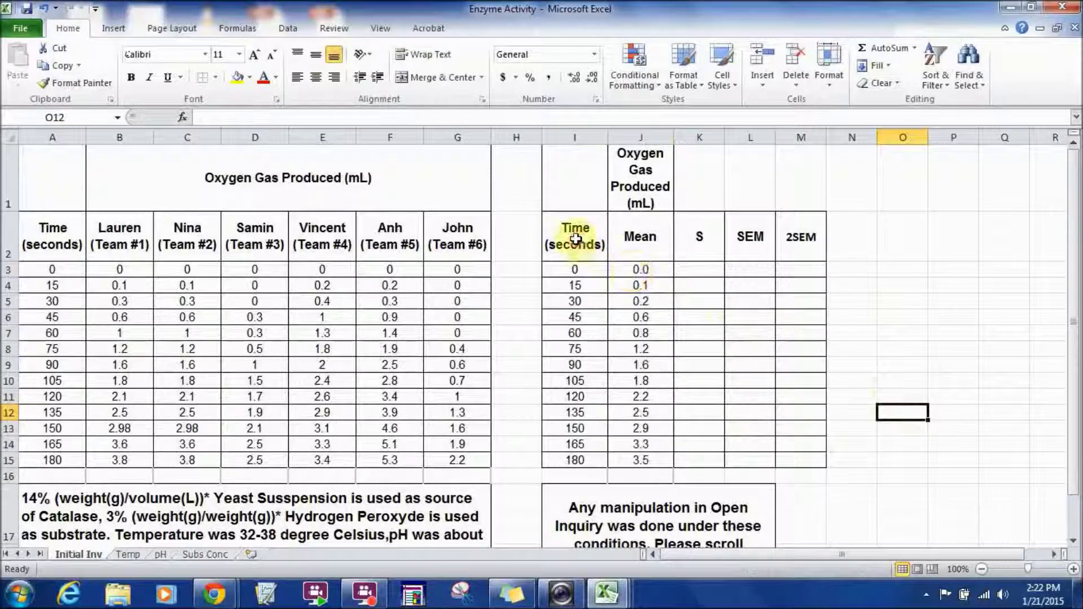
{"action": "left_click_drag", "start_coordinate": [575, 240], "coordinate": [651, 452]}
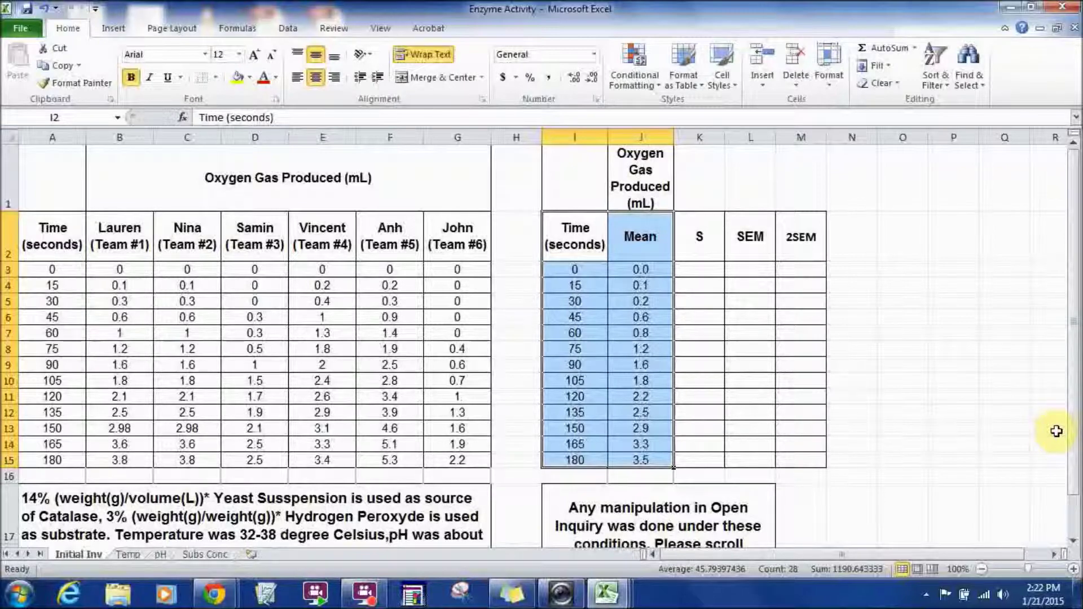
{"action": "left_click", "coordinate": [1053, 555]}
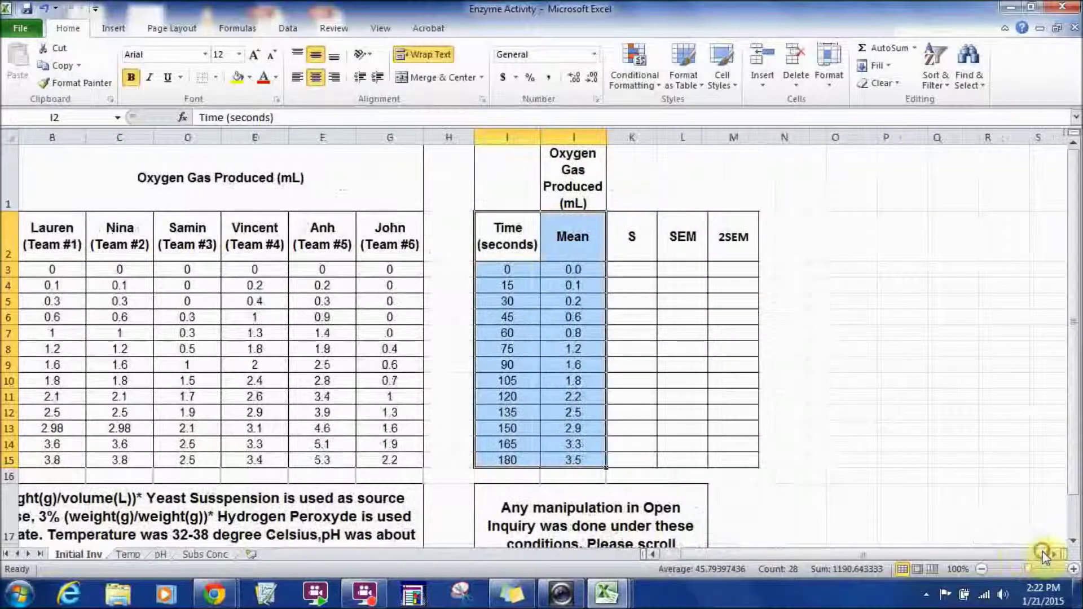
{"action": "left_click", "coordinate": [945, 426]}
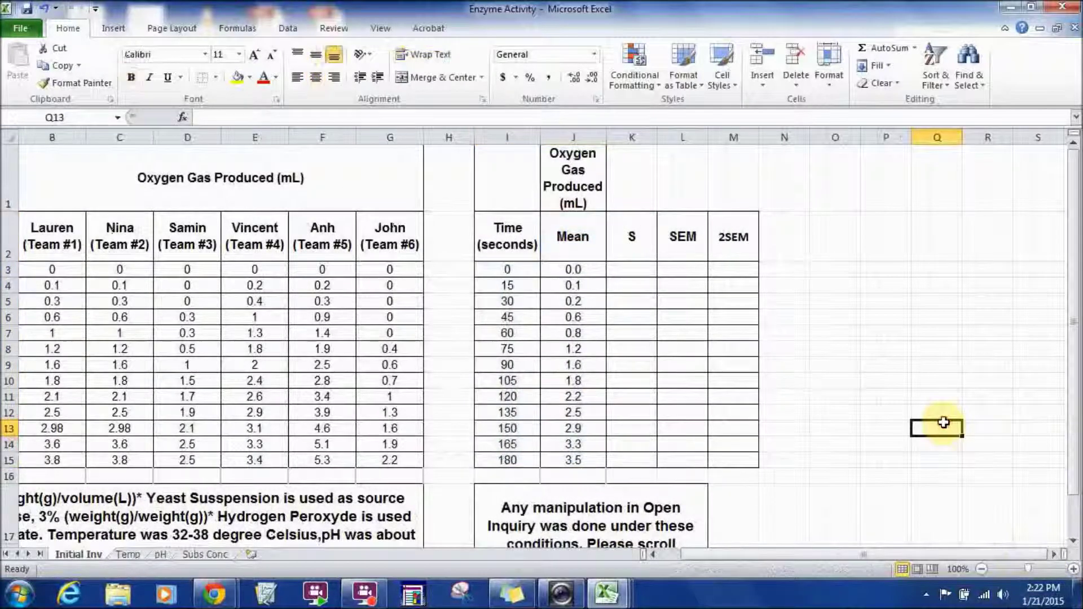
{"action": "left_click", "coordinate": [576, 269]}
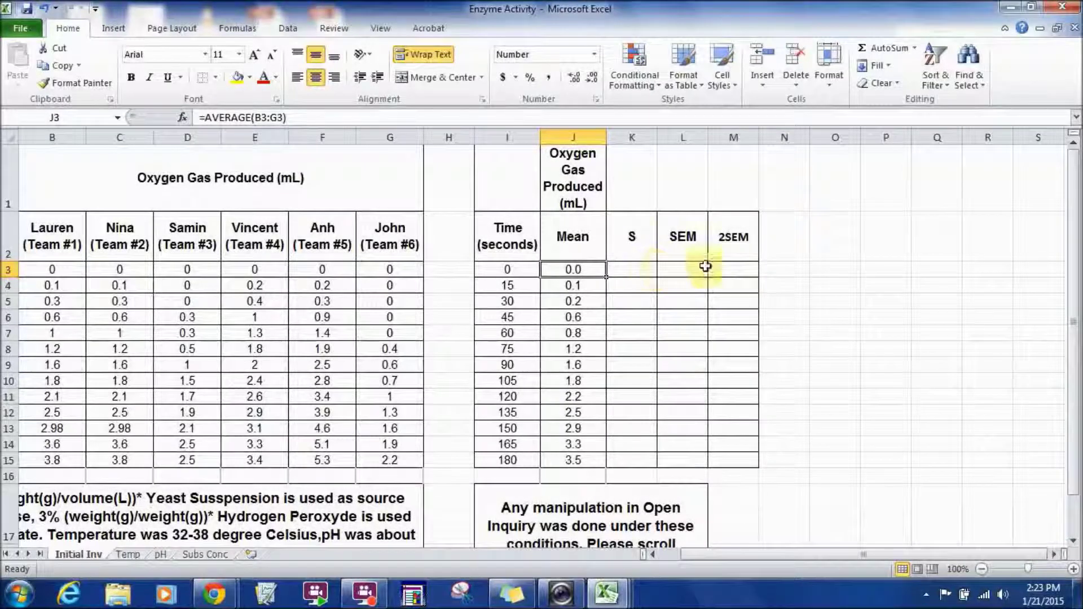
{"action": "left_click", "coordinate": [733, 269]}
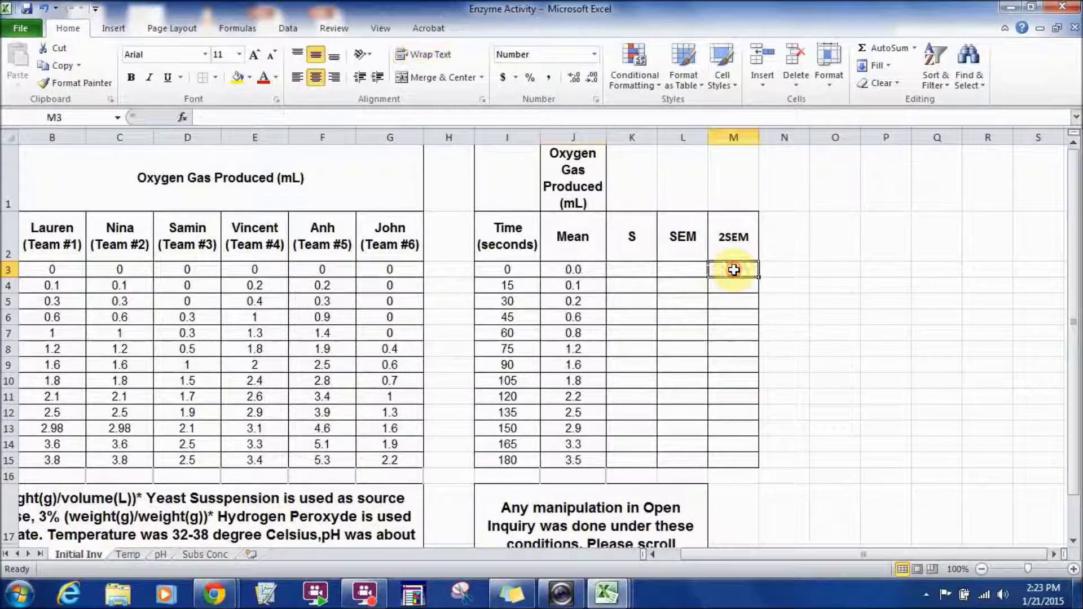
Enter =STDEV(B3:G3) in K3.
{"action": "left_click", "coordinate": [691, 268]}
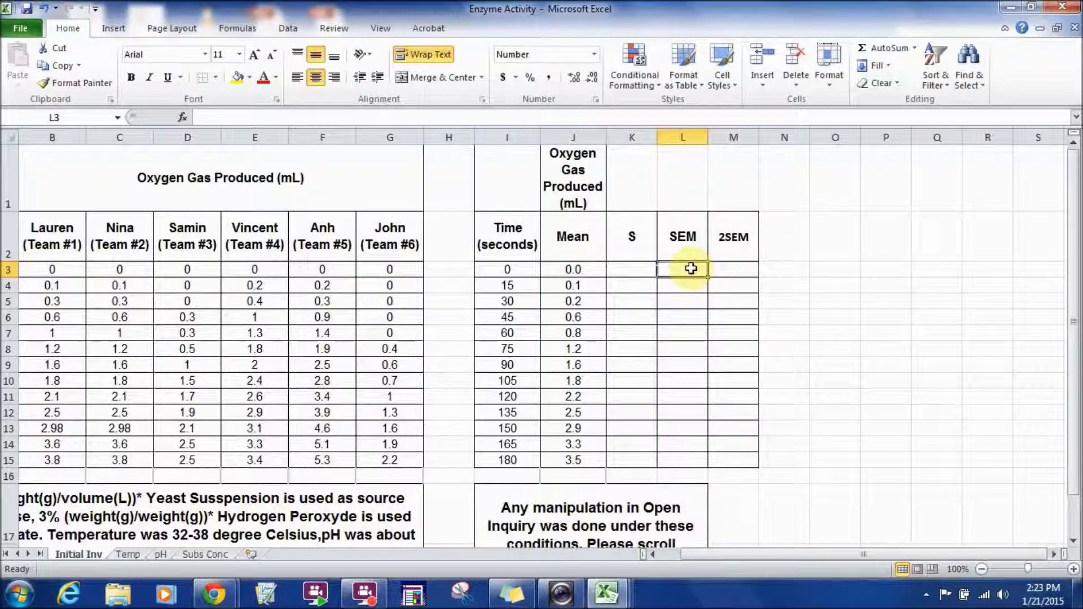
{"action": "left_click", "coordinate": [638, 270]}
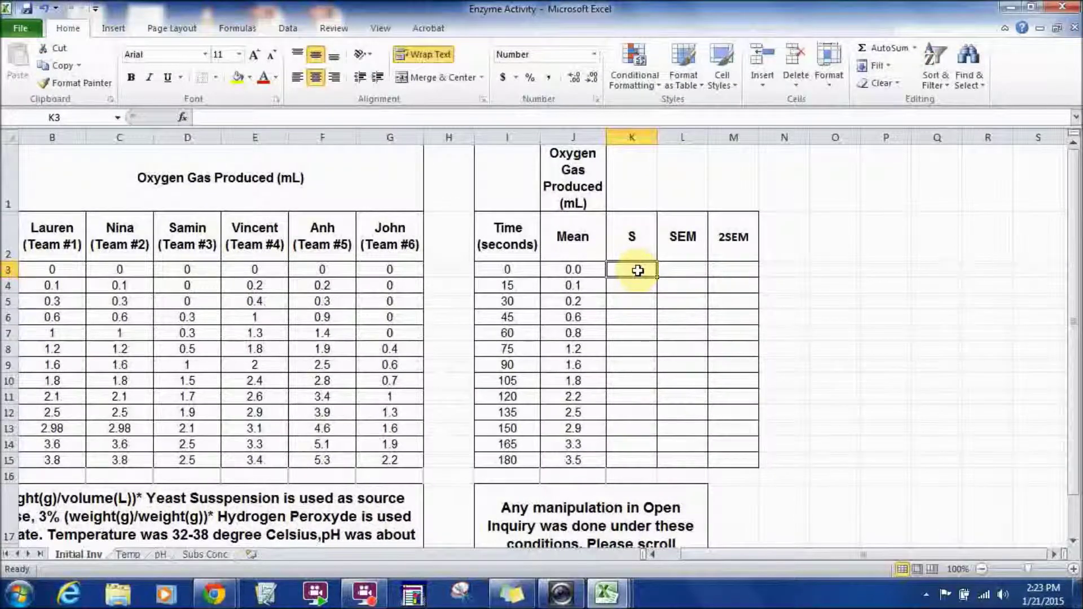
{"action": "type", "text": "="}
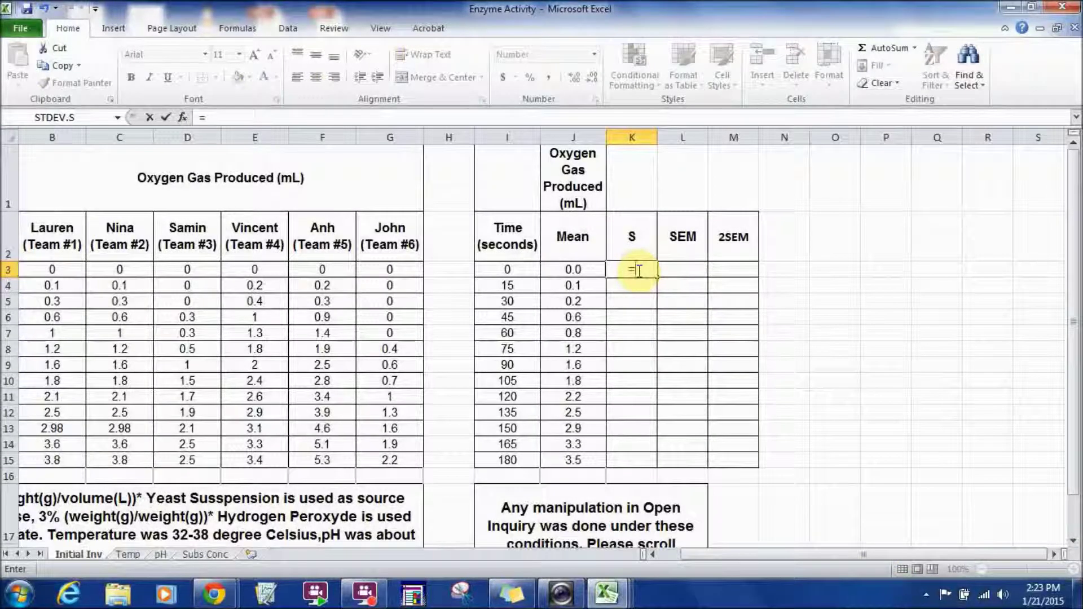
{"action": "type", "text": "st"}
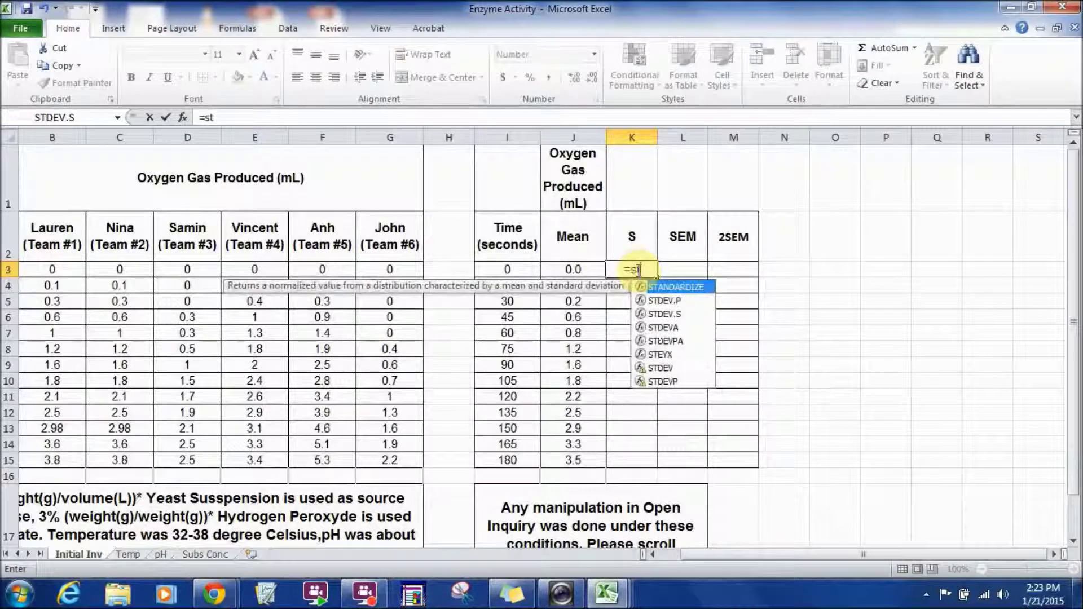
{"action": "type", "text": "de"}
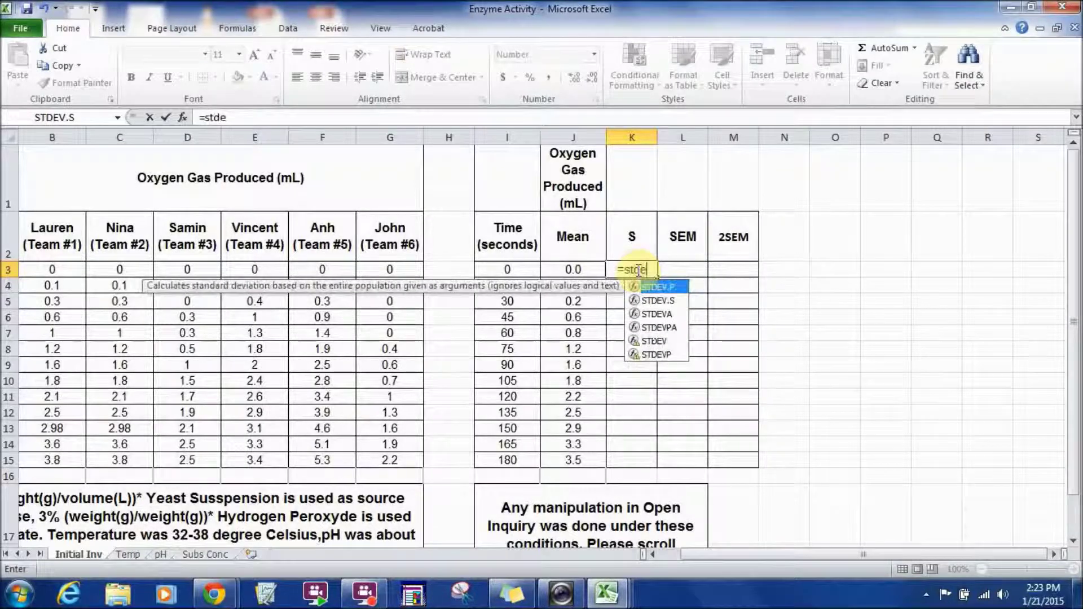
{"action": "double_click", "coordinate": [656, 341]}
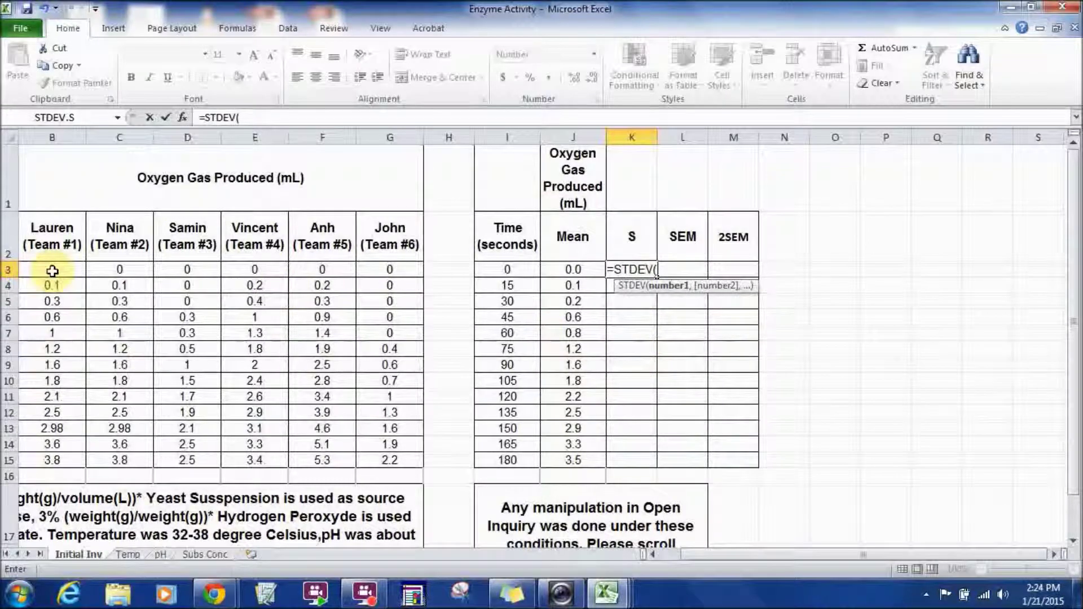
{"action": "left_click_drag", "start_coordinate": [52, 271], "coordinate": [398, 273]}
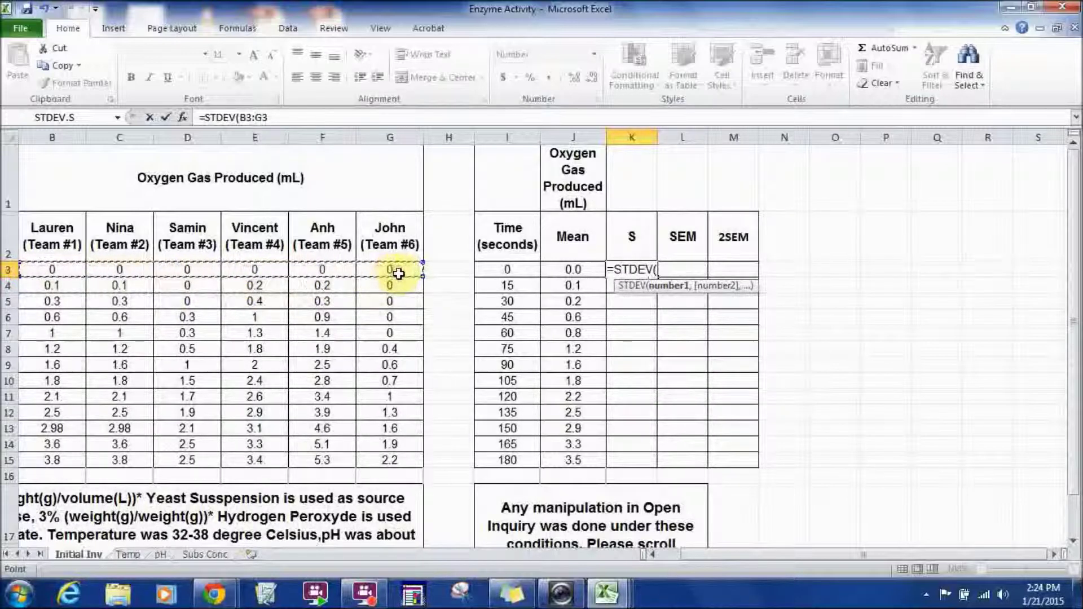
{"action": "key", "text": "Return"}
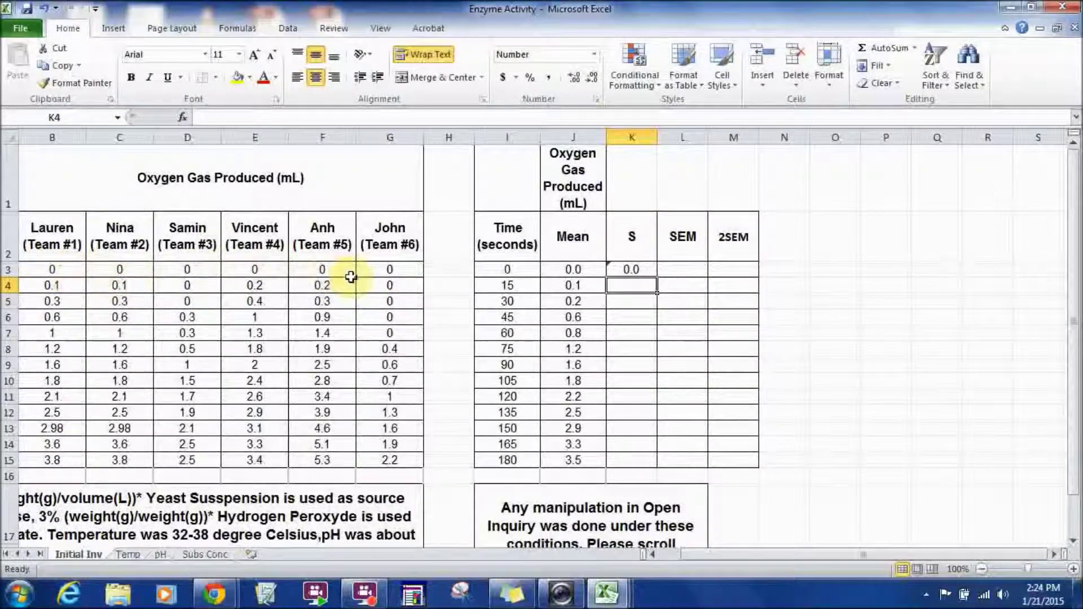
Copy the STDEV formula down to K15 and ignore the omitted-adjacent-cells warning.
{"action": "left_click", "coordinate": [627, 270]}
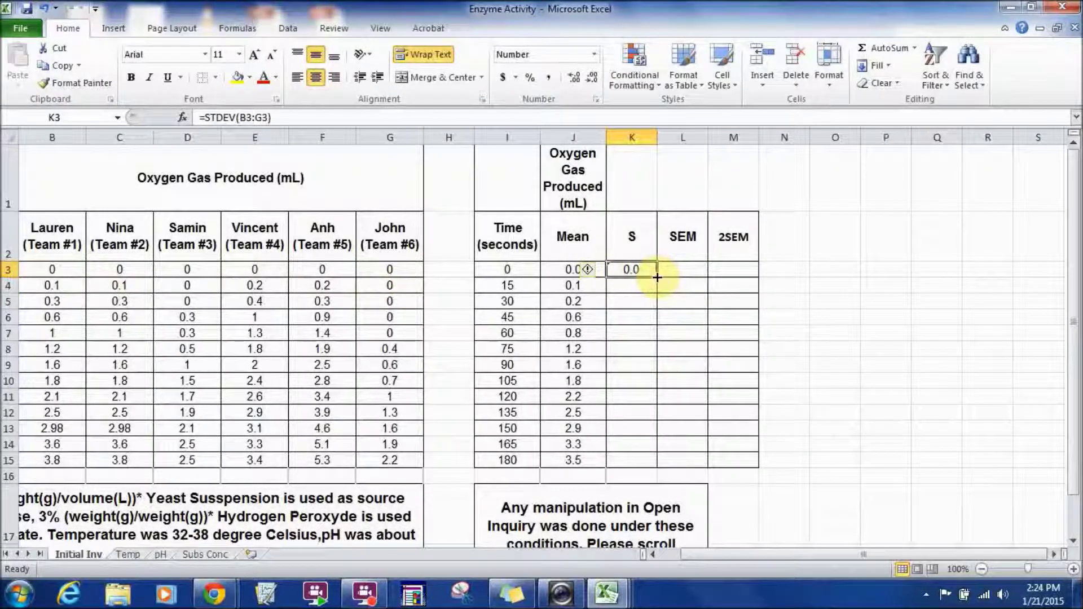
{"action": "left_click_drag", "start_coordinate": [657, 277], "coordinate": [656, 463]}
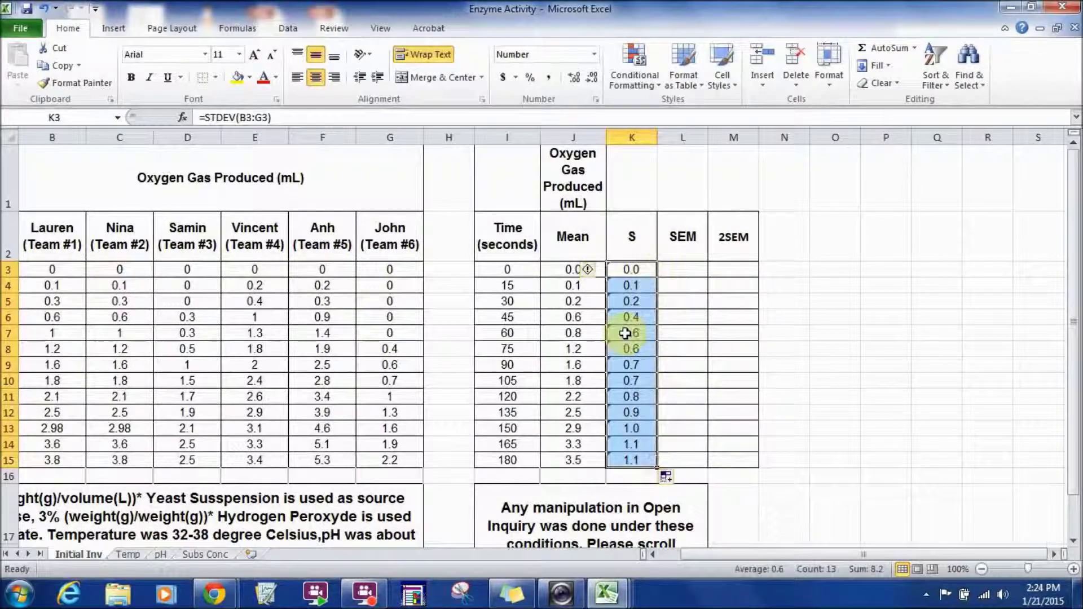
{"action": "mouse_move", "coordinate": [599, 274]}
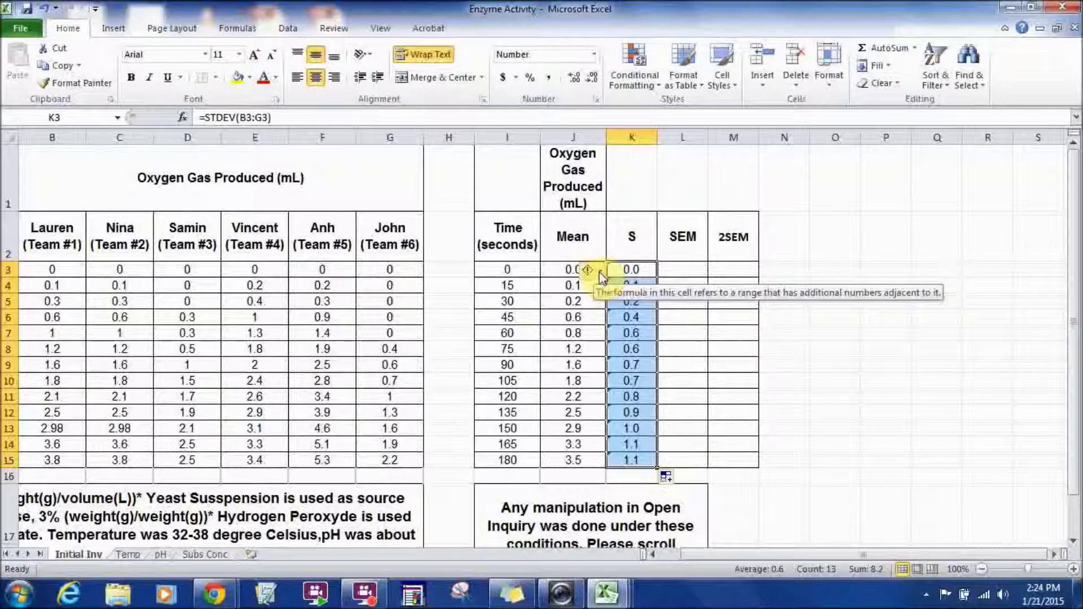
{"action": "left_click", "coordinate": [600, 271]}
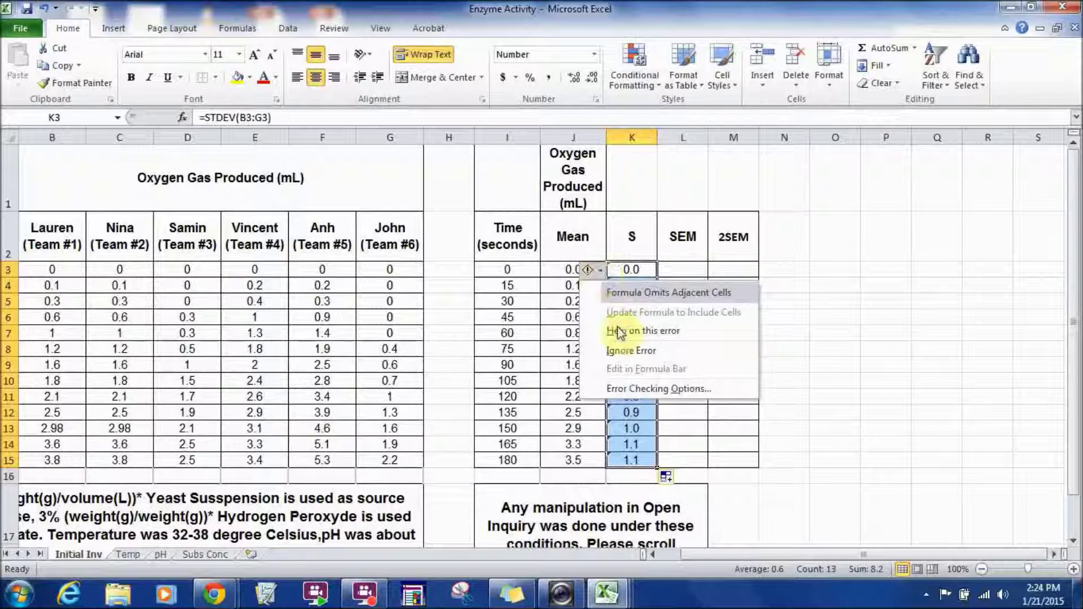
{"action": "left_click", "coordinate": [623, 350]}
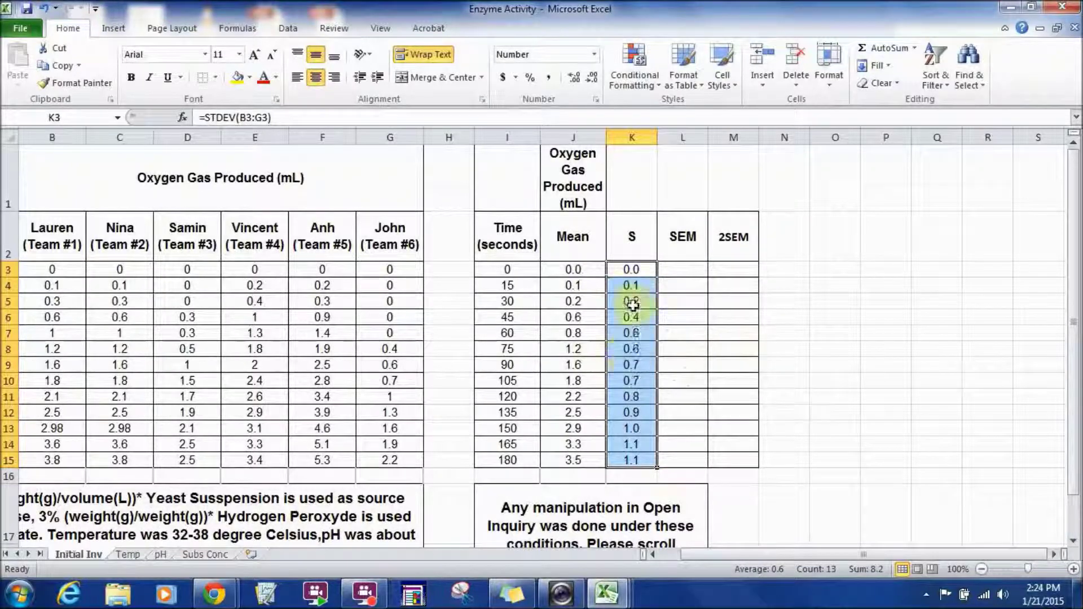
Enter =K3/SQRT(6) in L3 and copy it down to L15.
{"action": "left_click", "coordinate": [690, 270]}
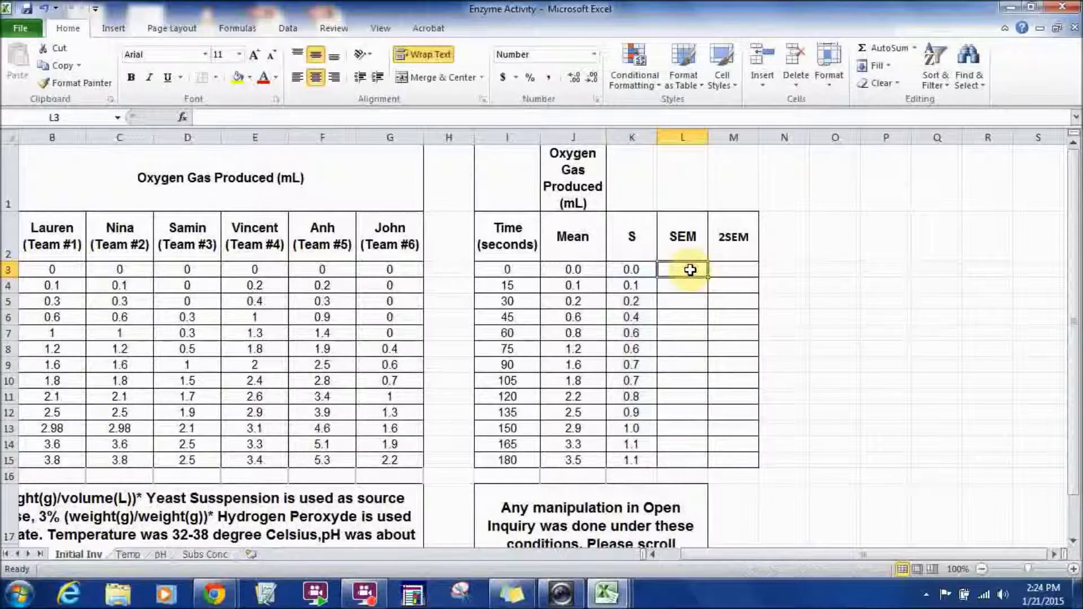
{"action": "type", "text": "="}
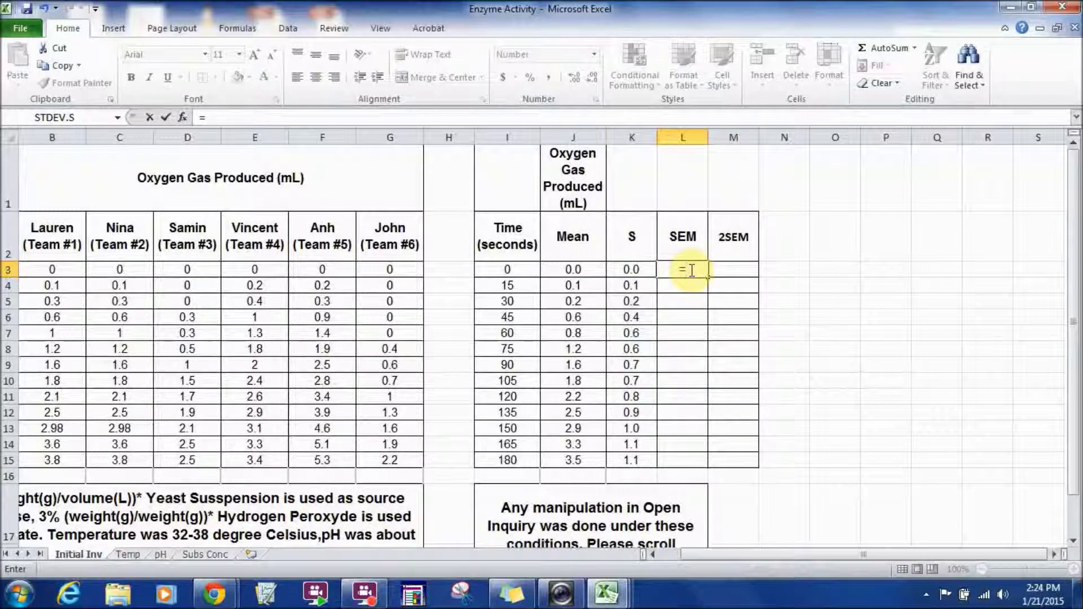
{"action": "type", "text": "s"}
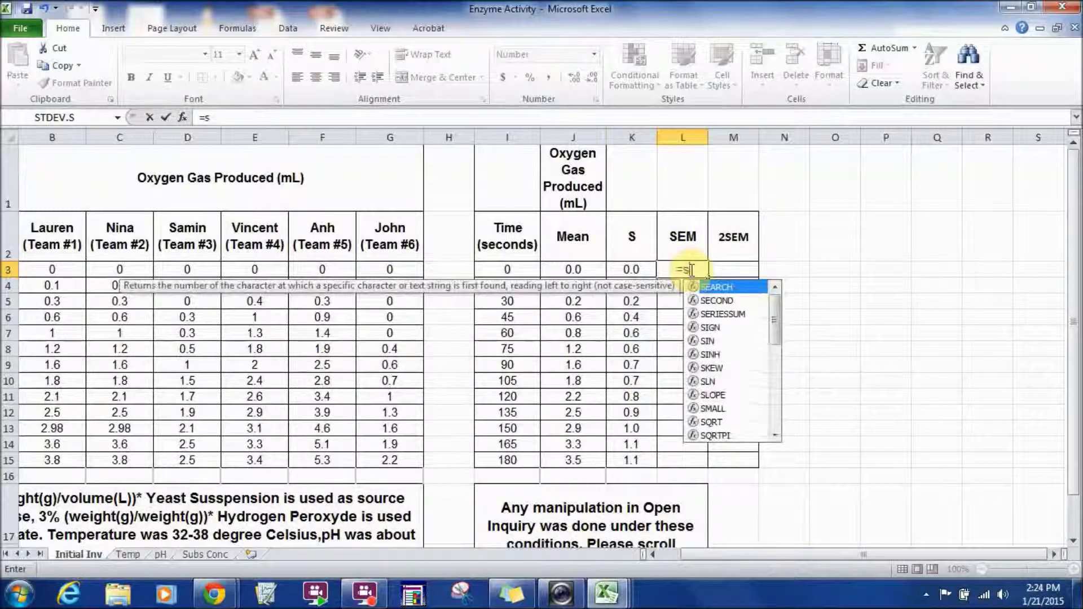
{"action": "key", "text": "BackSpace"}
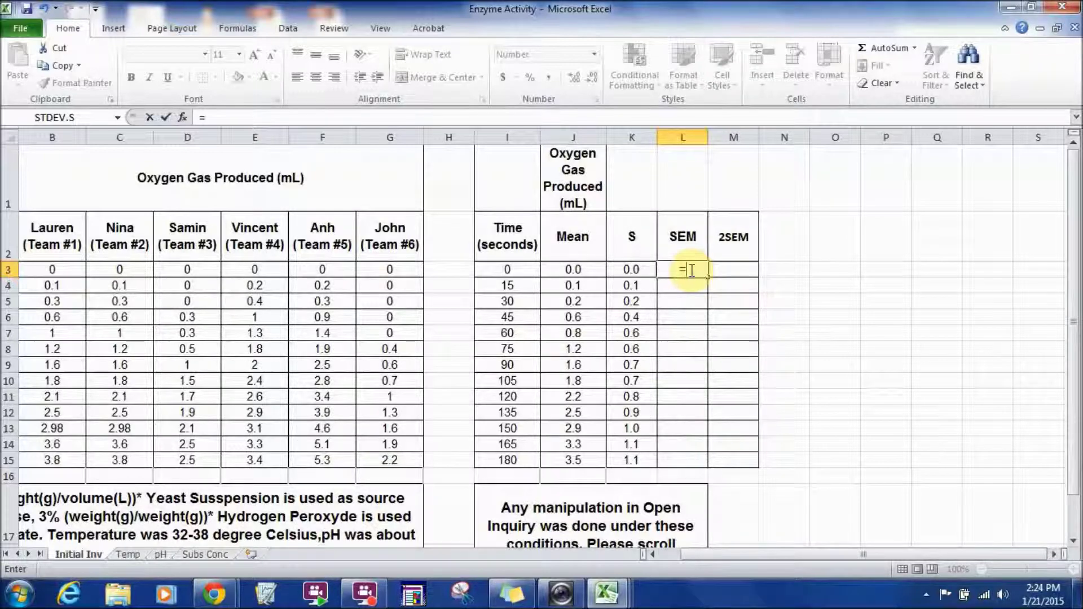
{"action": "left_click", "coordinate": [630, 270]}
{"action": "type", "text": "/"}
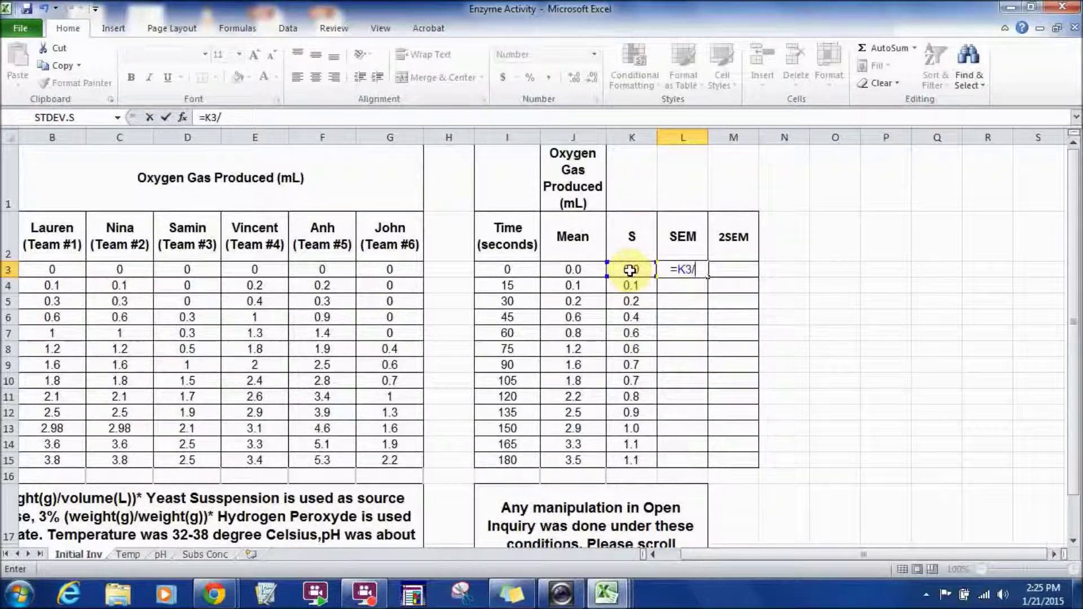
{"action": "type", "text": "sq"}
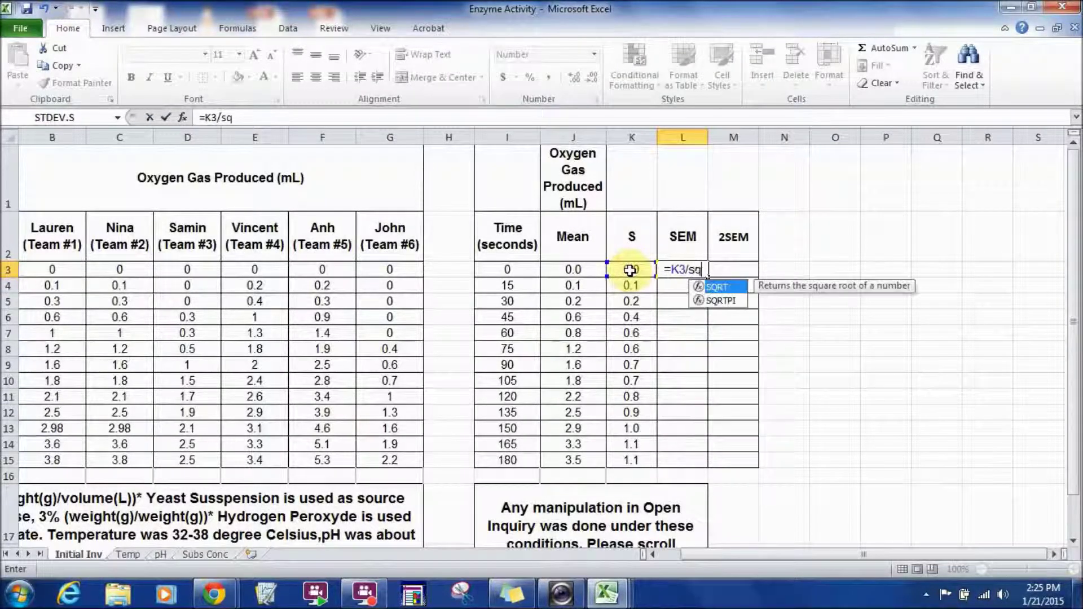
{"action": "type", "text": "r"}
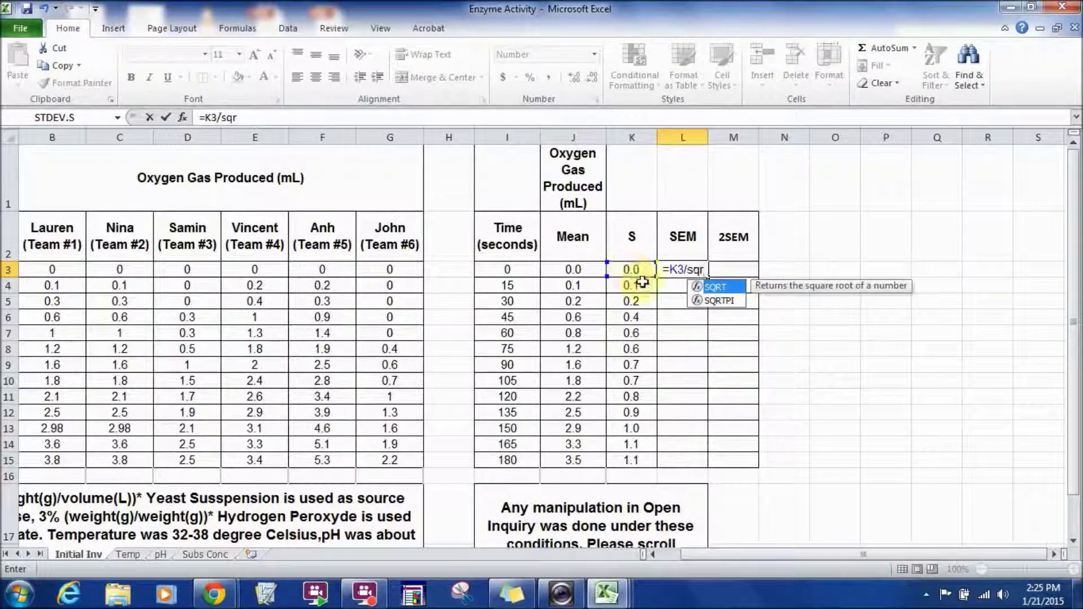
{"action": "double_click", "coordinate": [718, 288]}
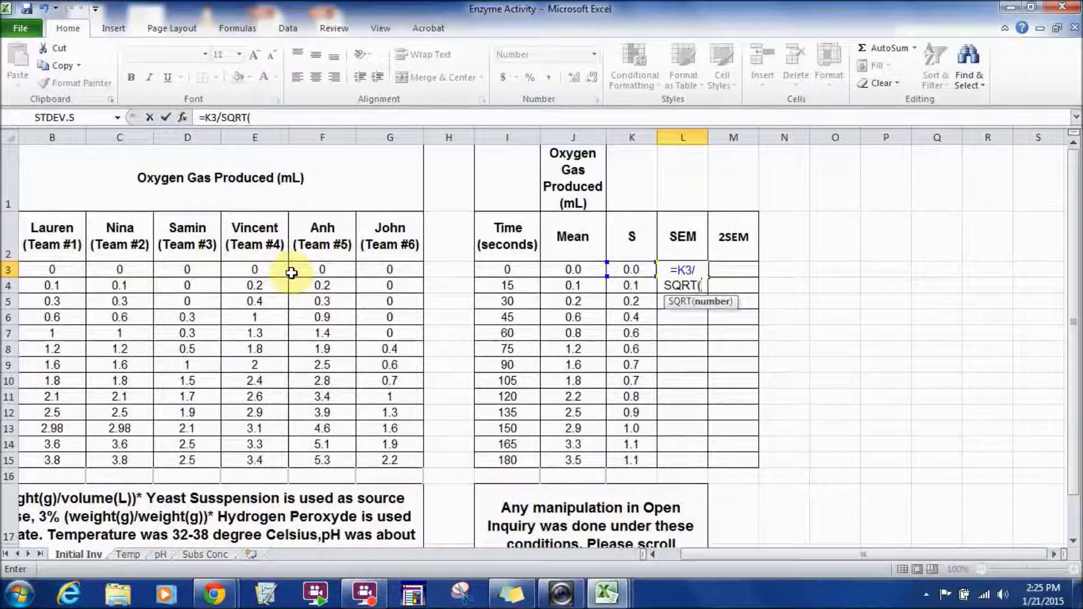
{"action": "type", "text": "6"}
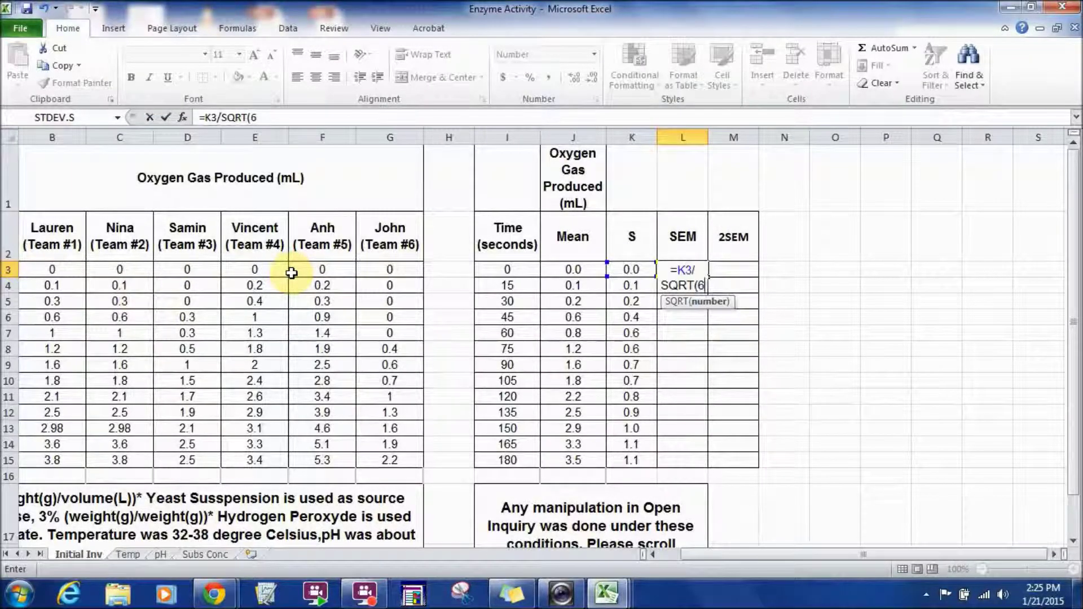
{"action": "key", "text": "Return"}
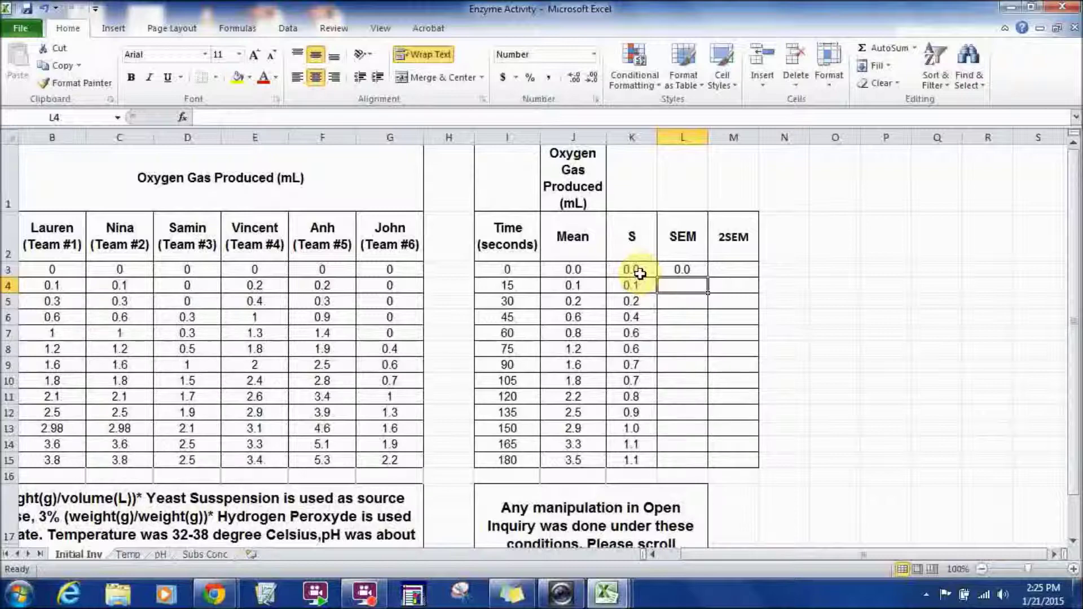
{"action": "left_click", "coordinate": [675, 272]}
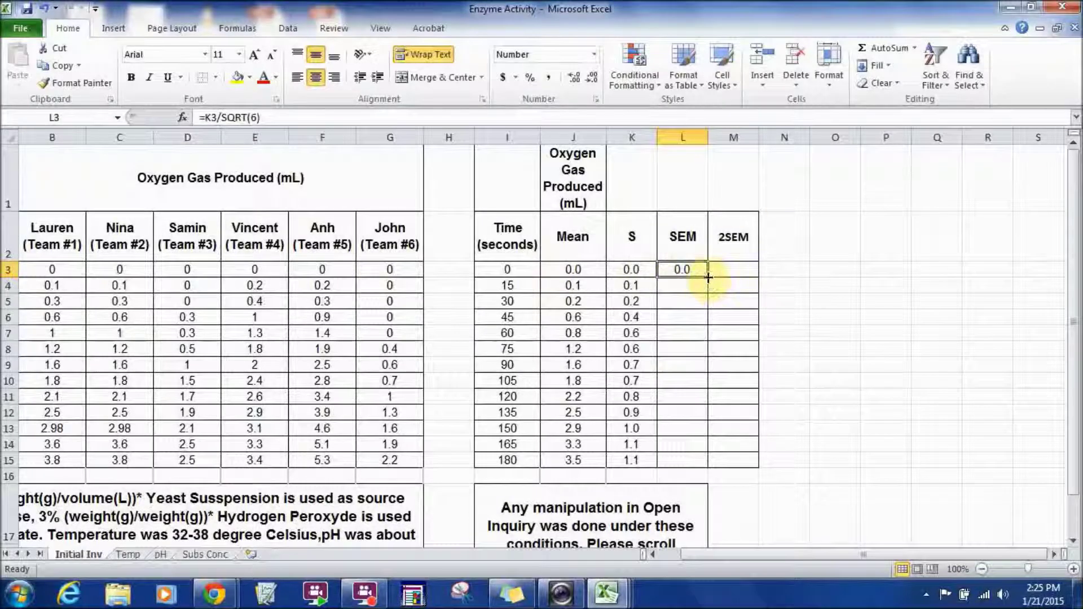
{"action": "left_click_drag", "start_coordinate": [707, 277], "coordinate": [708, 467]}
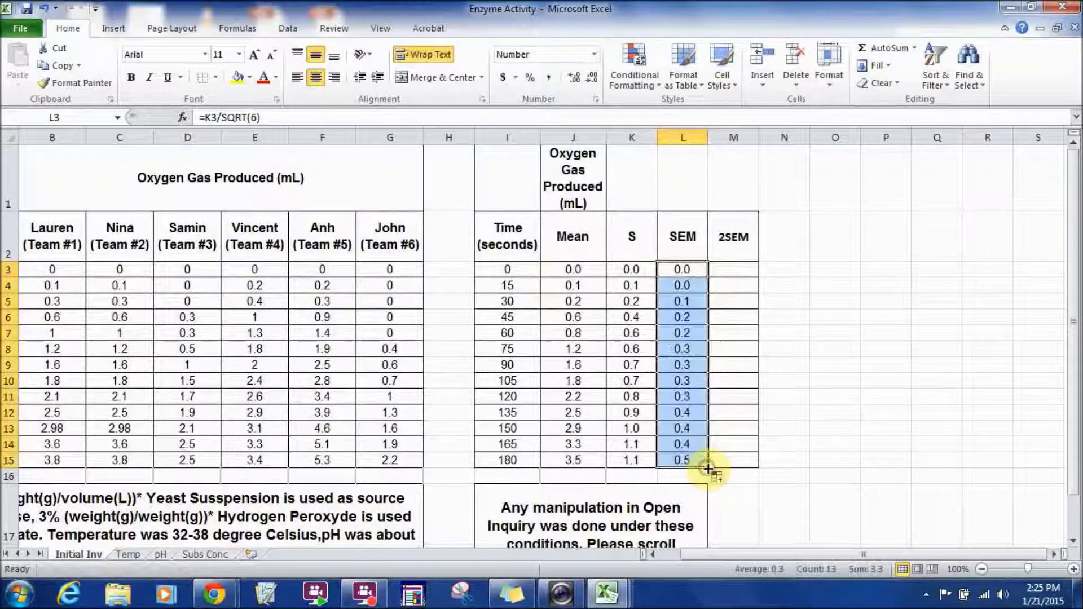
Enter =L3*2 in M3 and copy it down to M15.
{"action": "left_click", "coordinate": [737, 270]}
{"action": "left_click", "coordinate": [689, 270]}
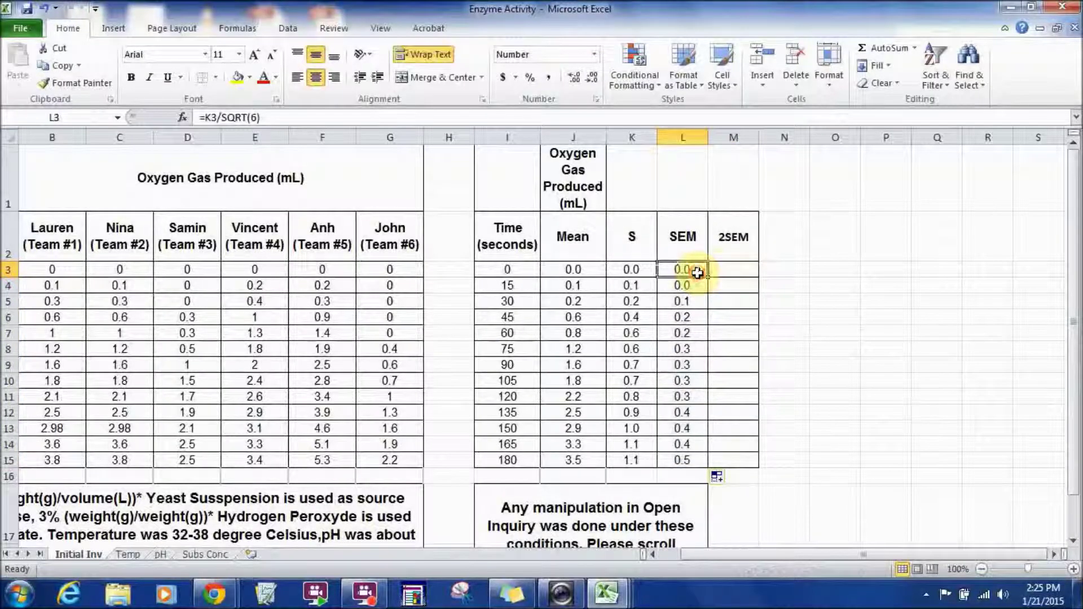
{"action": "left_click", "coordinate": [728, 269]}
{"action": "type", "text": "="}
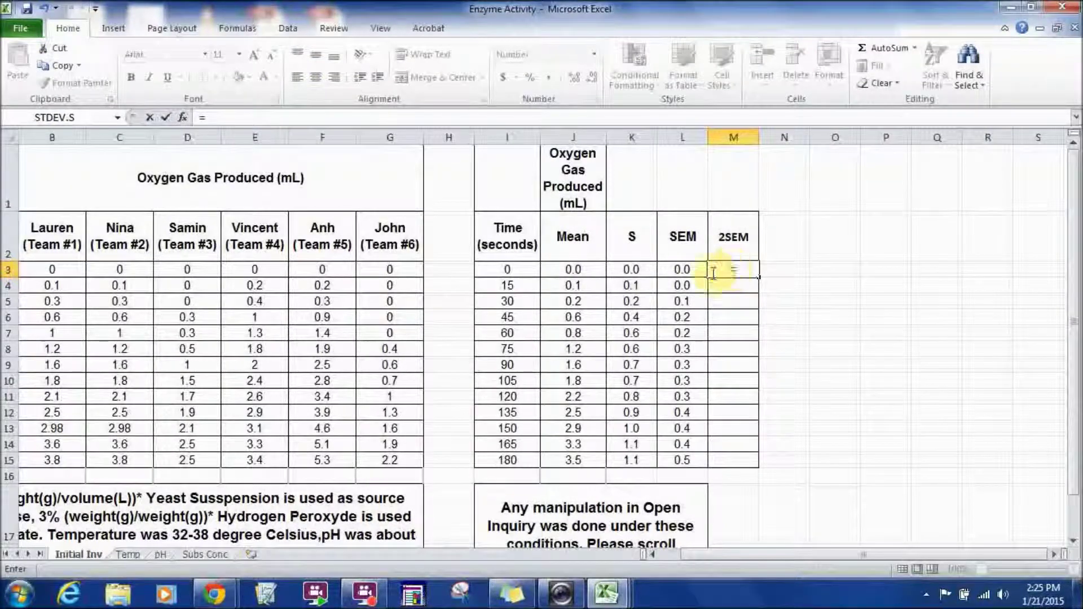
{"action": "left_click", "coordinate": [694, 270]}
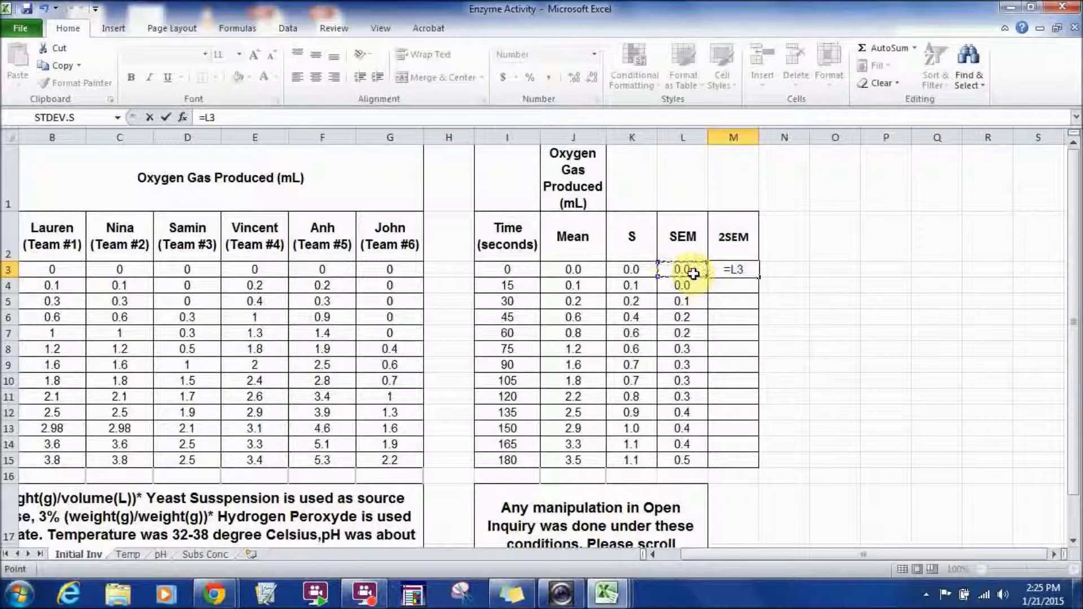
{"action": "type", "text": "*2"}
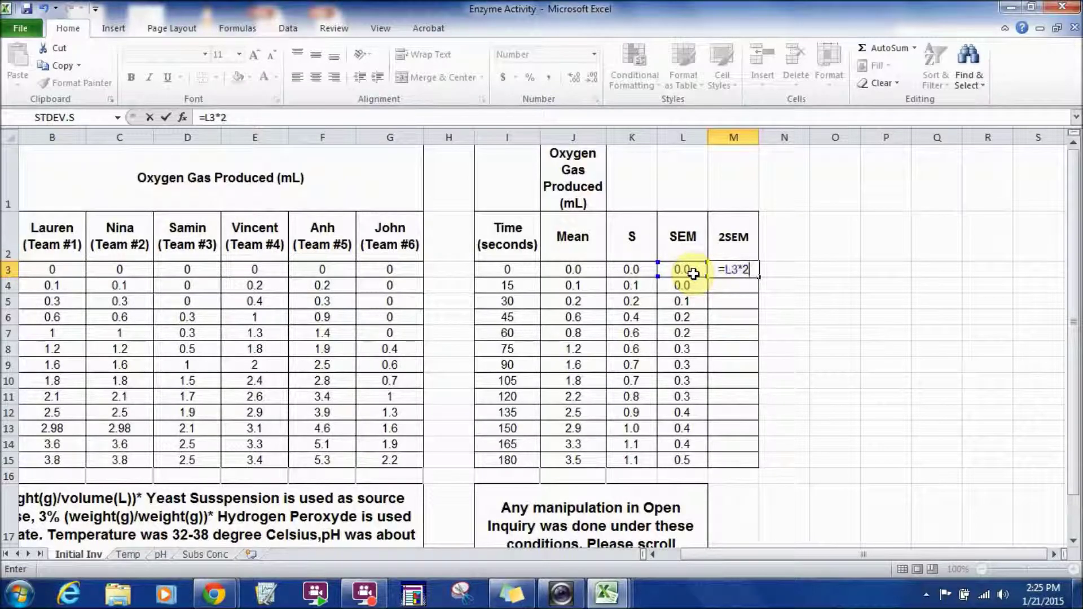
{"action": "left_click", "coordinate": [753, 272]}
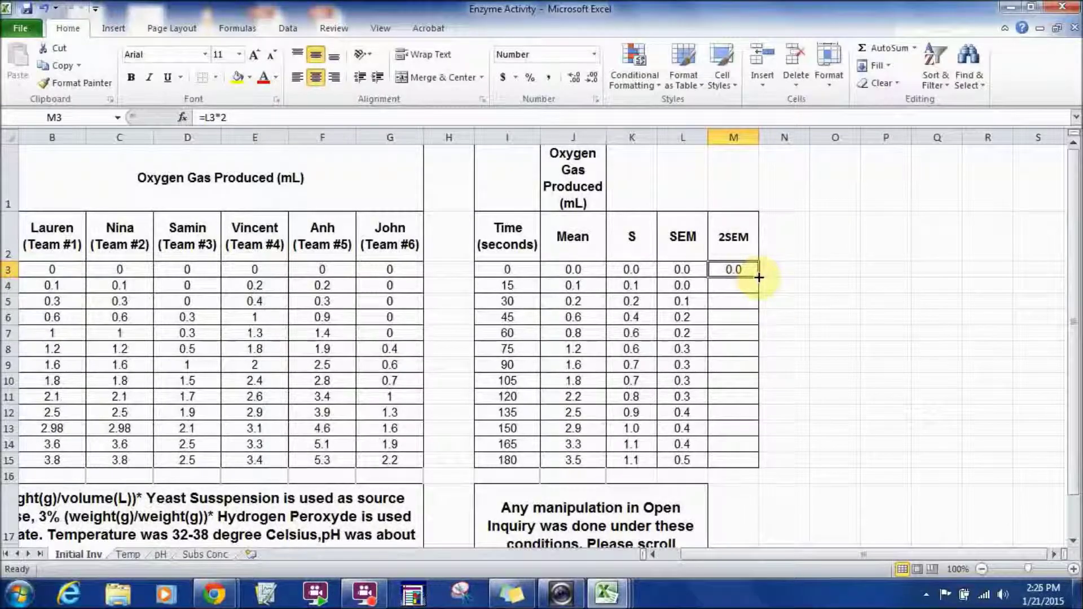
{"action": "left_click_drag", "start_coordinate": [759, 277], "coordinate": [750, 460]}
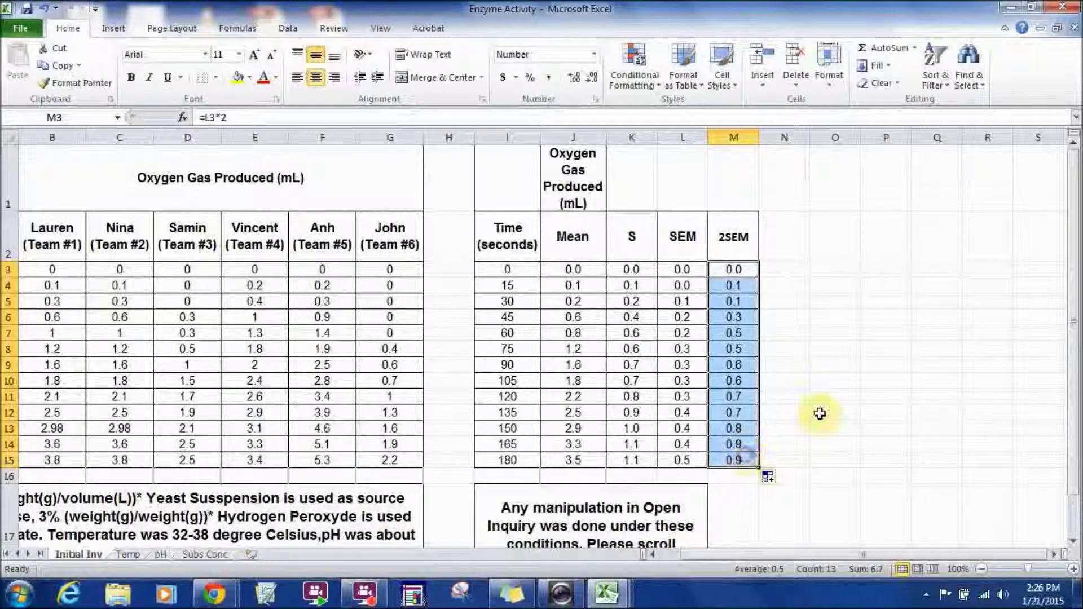
{"action": "left_click", "coordinate": [820, 414]}
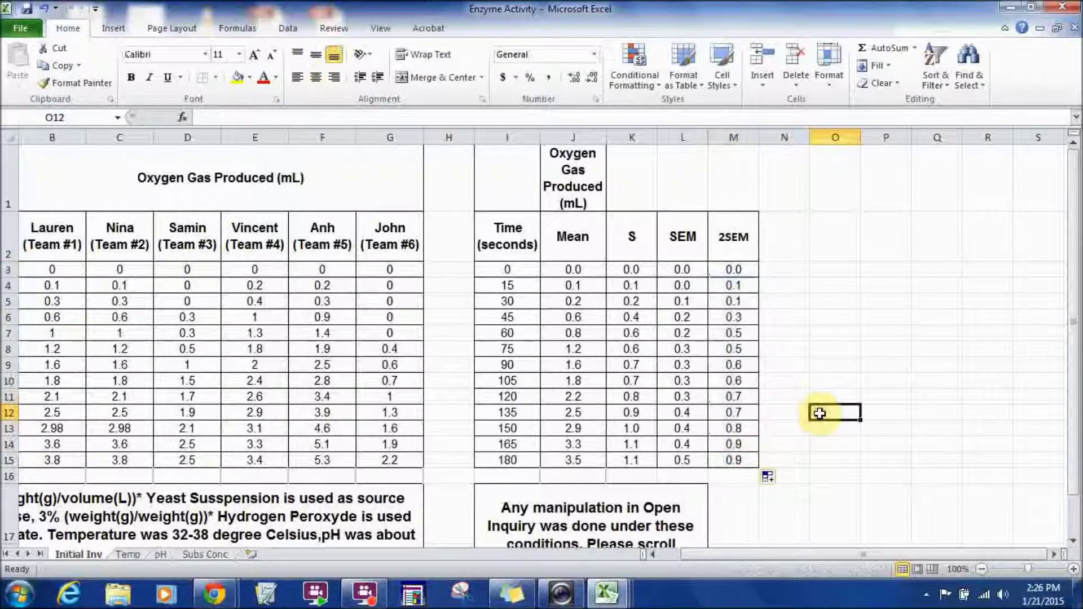
Select the Time and Mean data in I2:J15.
{"action": "left_click", "coordinate": [389, 282]}
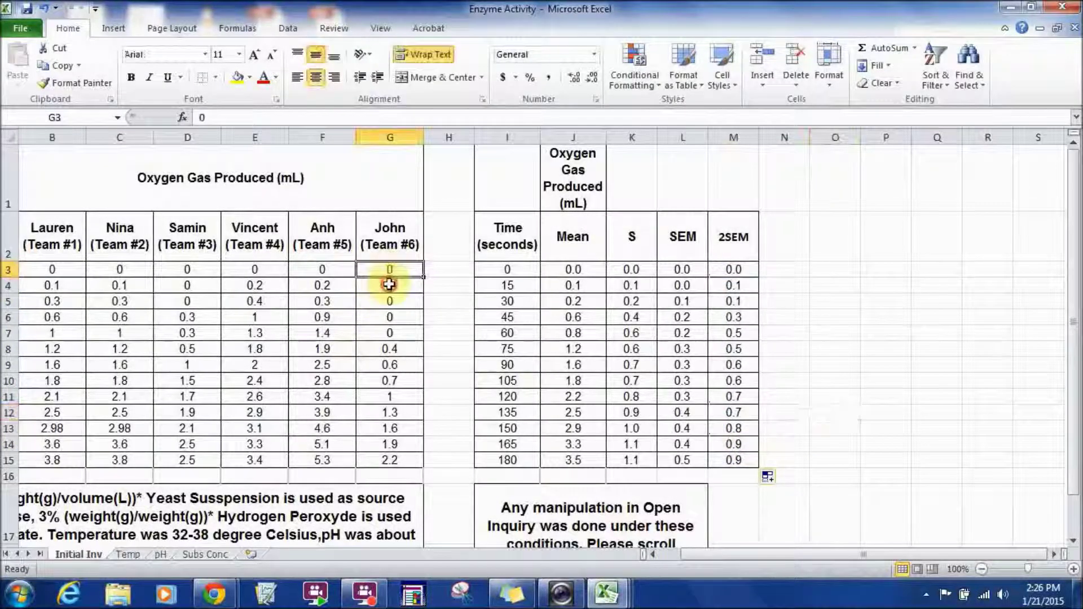
{"action": "left_click", "coordinate": [392, 332]}
{"action": "left_click", "coordinate": [835, 271]}
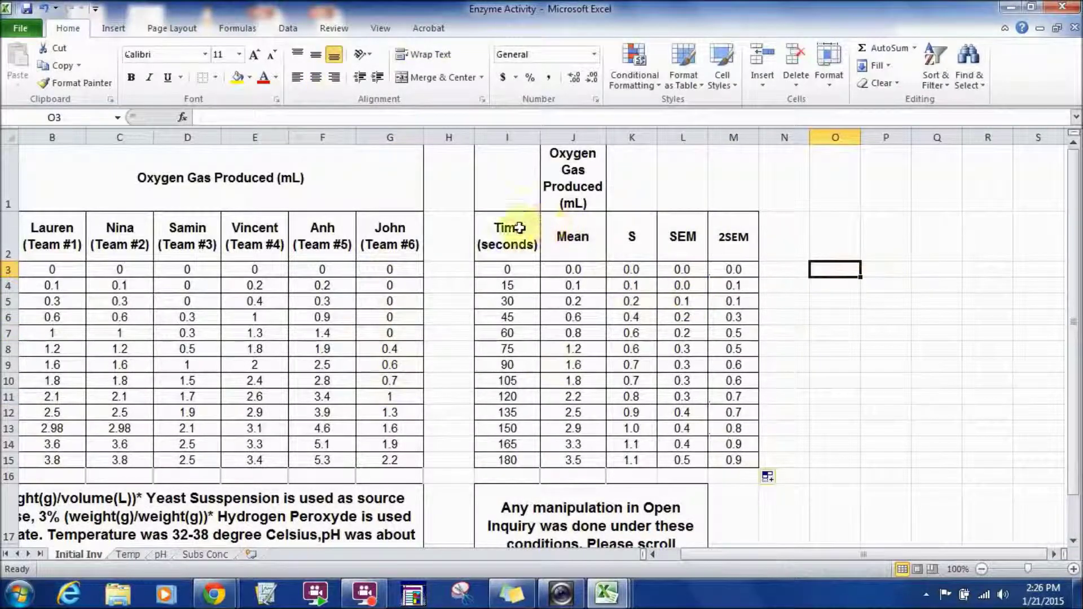
{"action": "left_click_drag", "start_coordinate": [508, 228], "coordinate": [557, 455]}
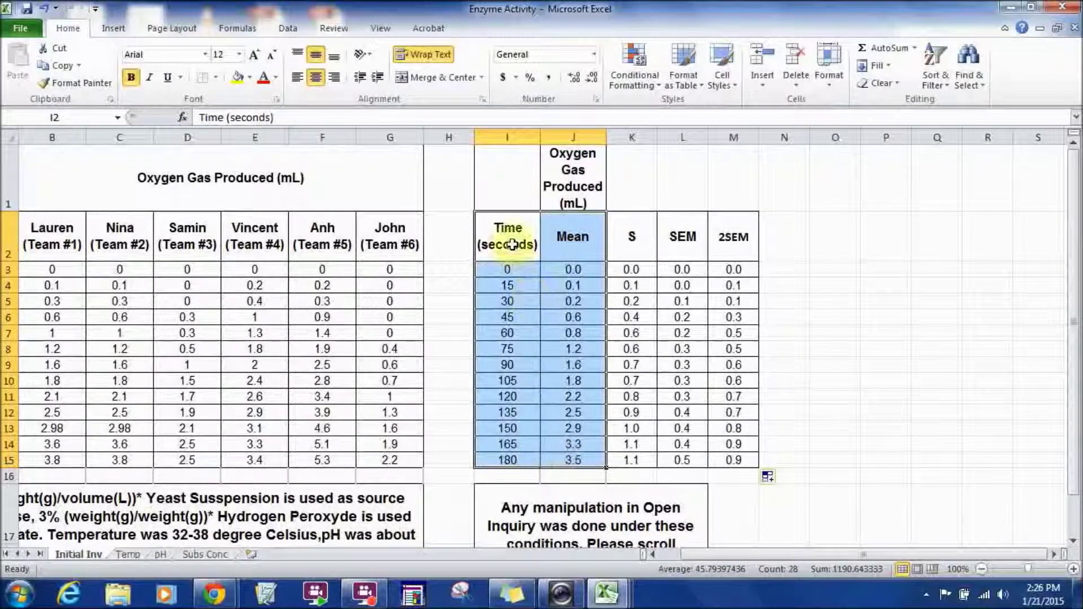
{"action": "left_click", "coordinate": [793, 209]}
{"action": "left_click_drag", "start_coordinate": [510, 229], "coordinate": [575, 460]}
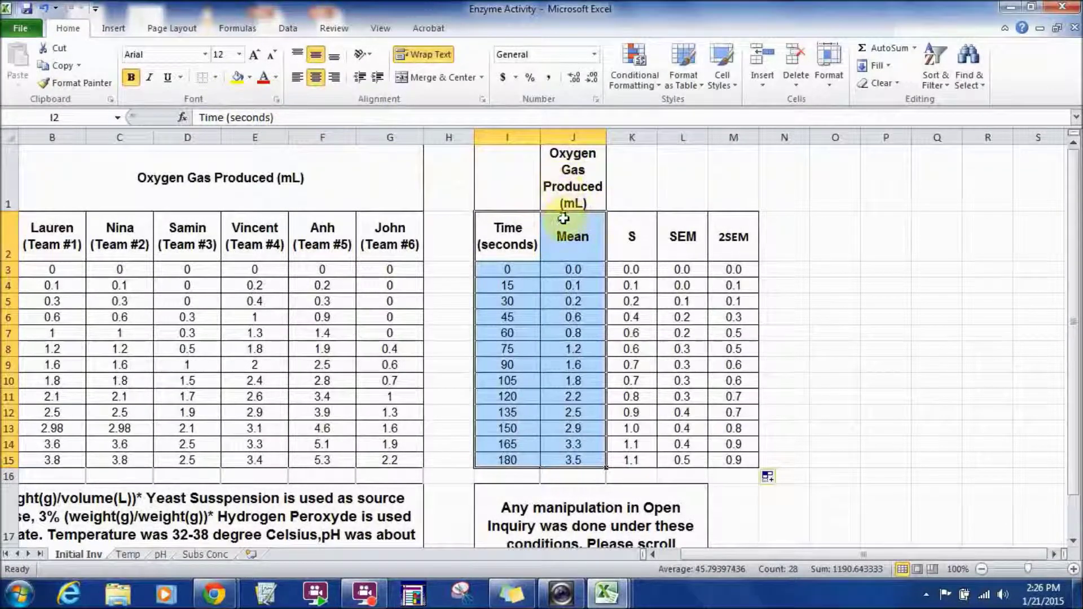
Insert a Scatter with only Markers chart from the Insert tab.
{"action": "left_click", "coordinate": [114, 29]}
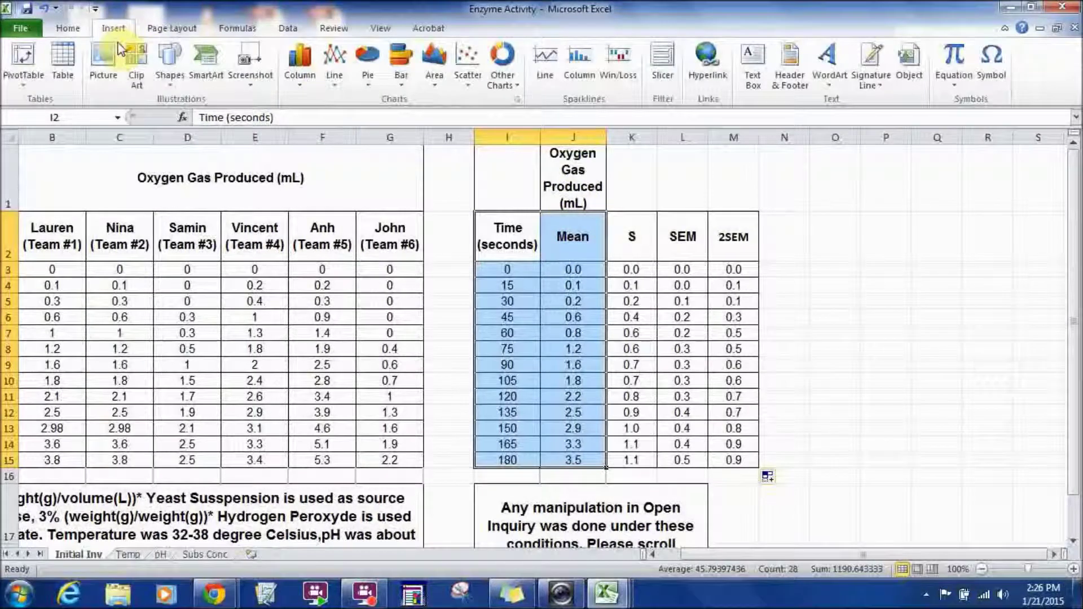
{"action": "left_click", "coordinate": [469, 78]}
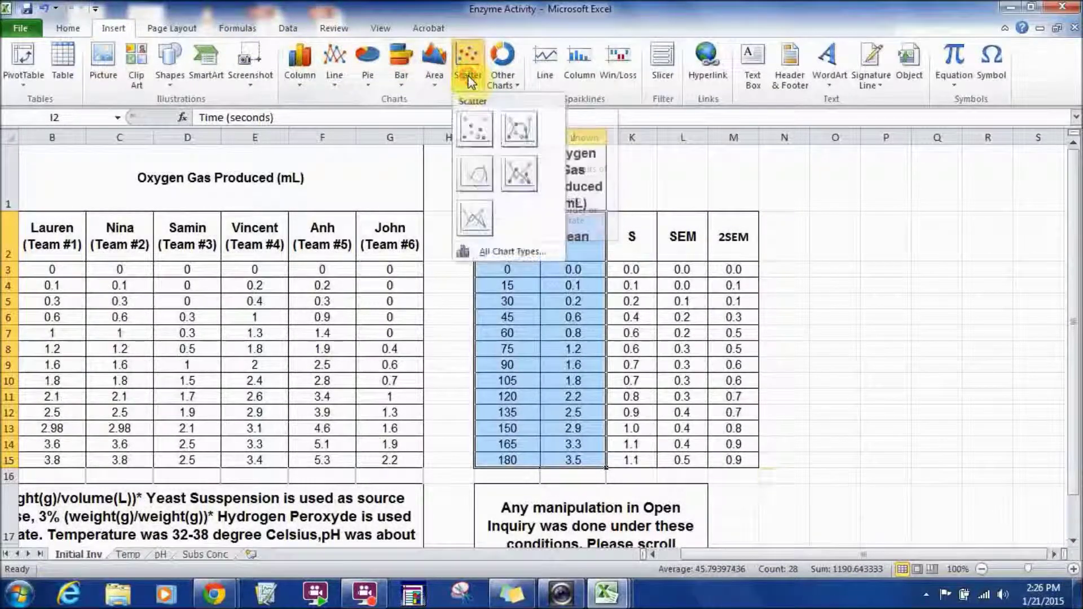
{"action": "left_click", "coordinate": [470, 132]}
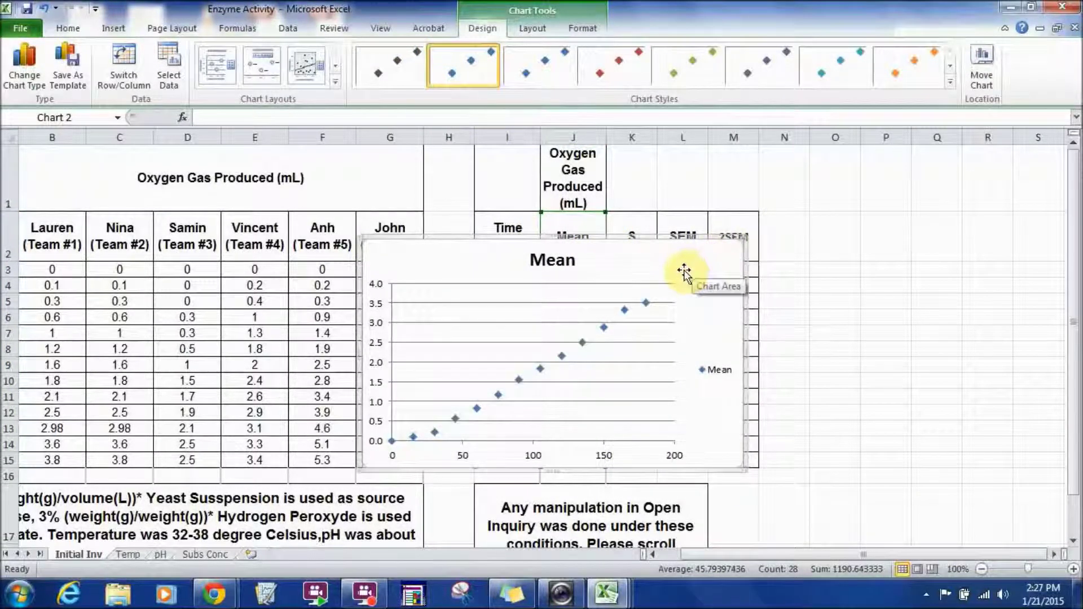
Move the Mean chart up and left over the team data.
{"action": "left_click_drag", "start_coordinate": [684, 273], "coordinate": [359, 198]}
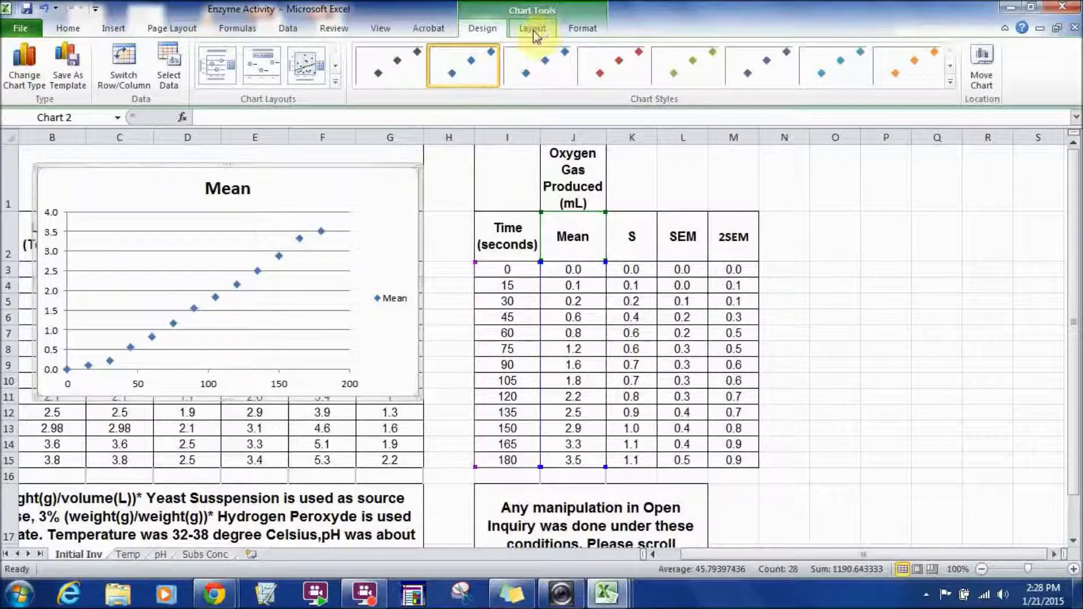
{"action": "left_click", "coordinate": [534, 33]}
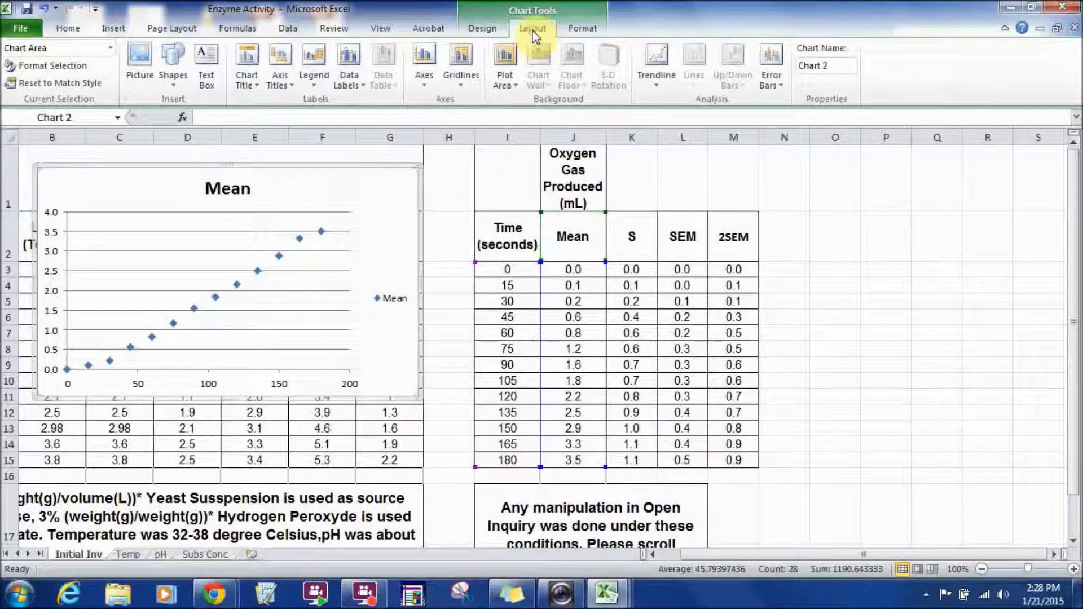
Add error bars to the Mean chart and switch the error amount to Custom.
{"action": "left_click", "coordinate": [782, 88]}
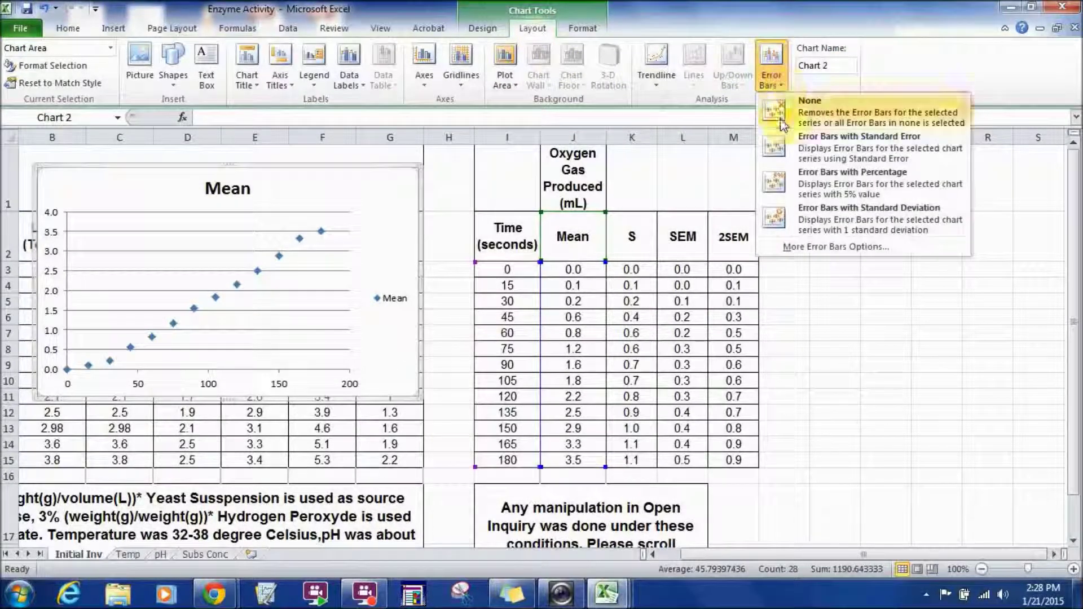
{"action": "left_click", "coordinate": [831, 248]}
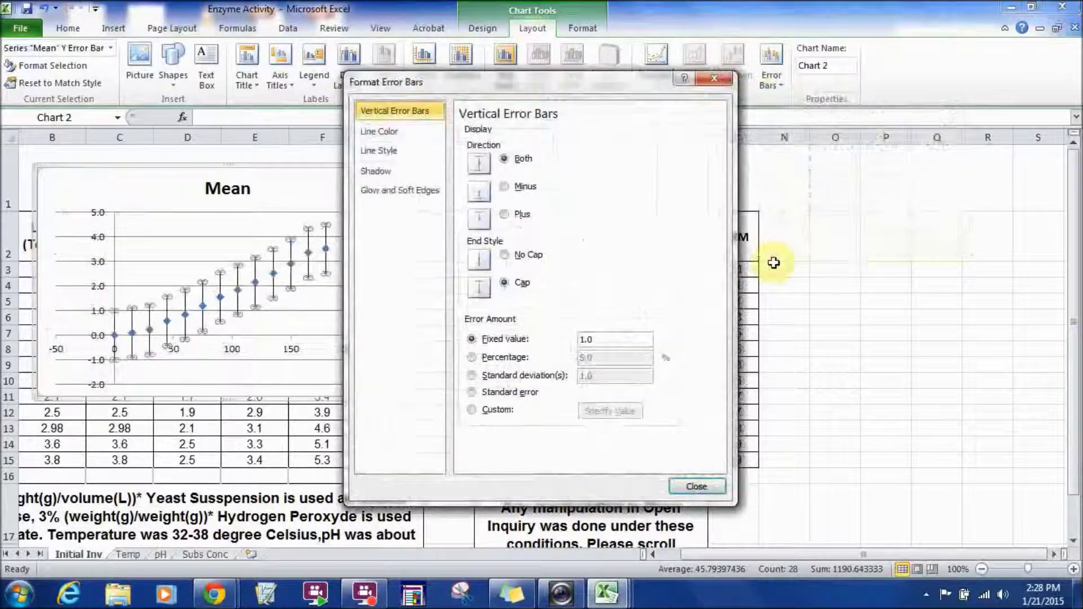
{"action": "left_click", "coordinate": [474, 410]}
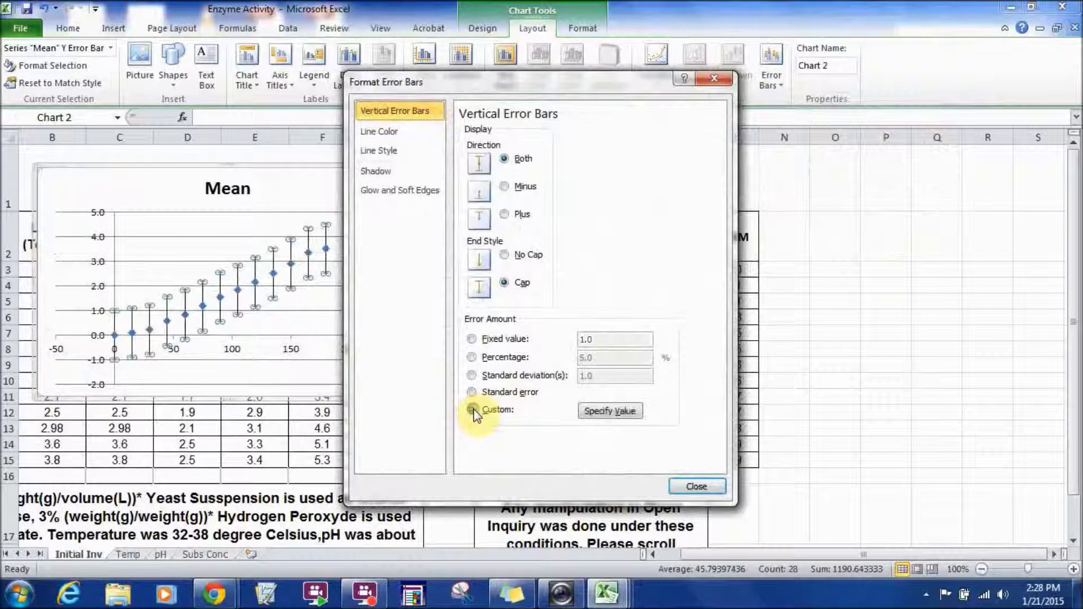
{"action": "left_click_drag", "start_coordinate": [597, 96], "coordinate": [1024, 86]}
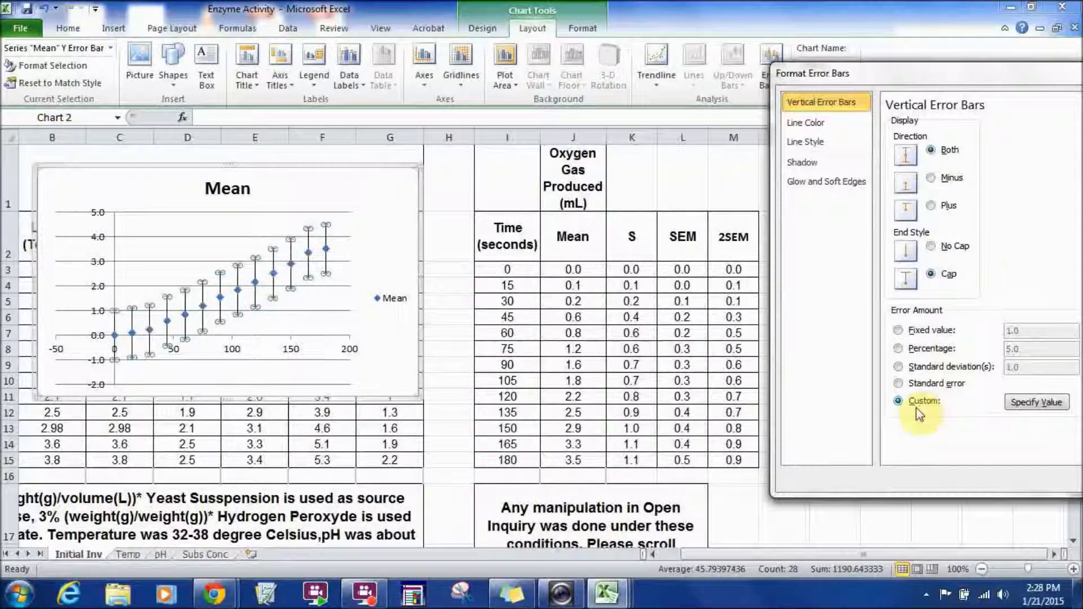
Set both positive and negative custom error values to the 2SEM range M3:M15.
{"action": "left_click", "coordinate": [1032, 402]}
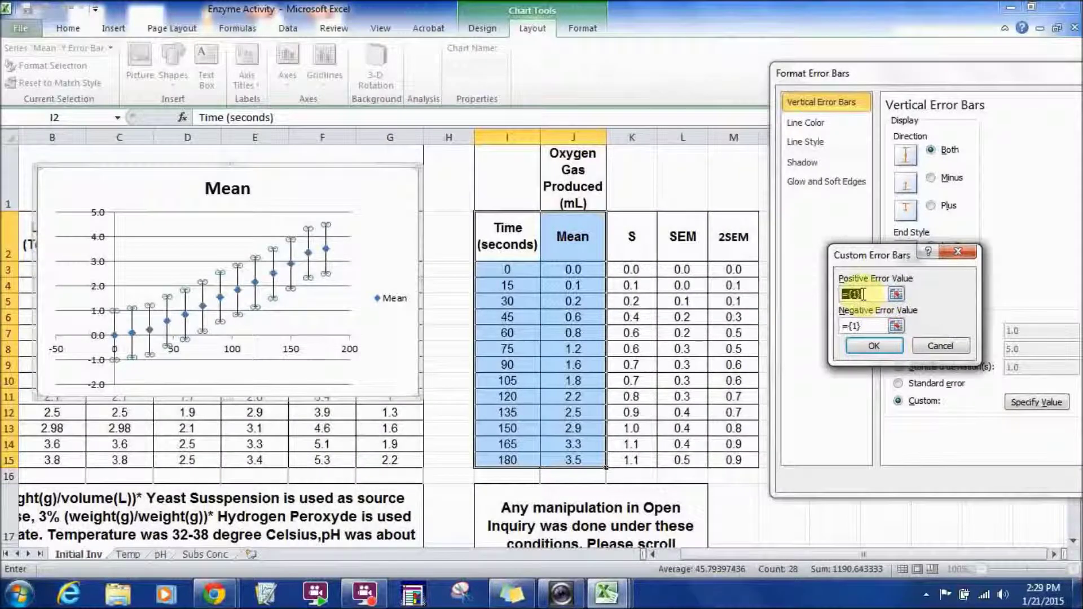
{"action": "key", "text": "BackSpace"}
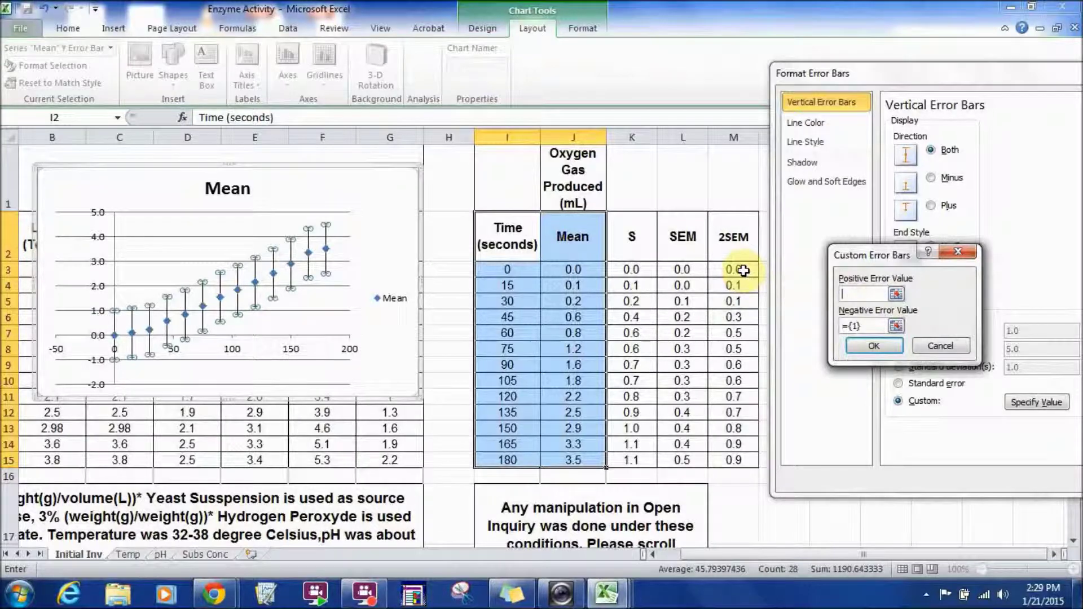
{"action": "left_click_drag", "start_coordinate": [744, 270], "coordinate": [744, 460]}
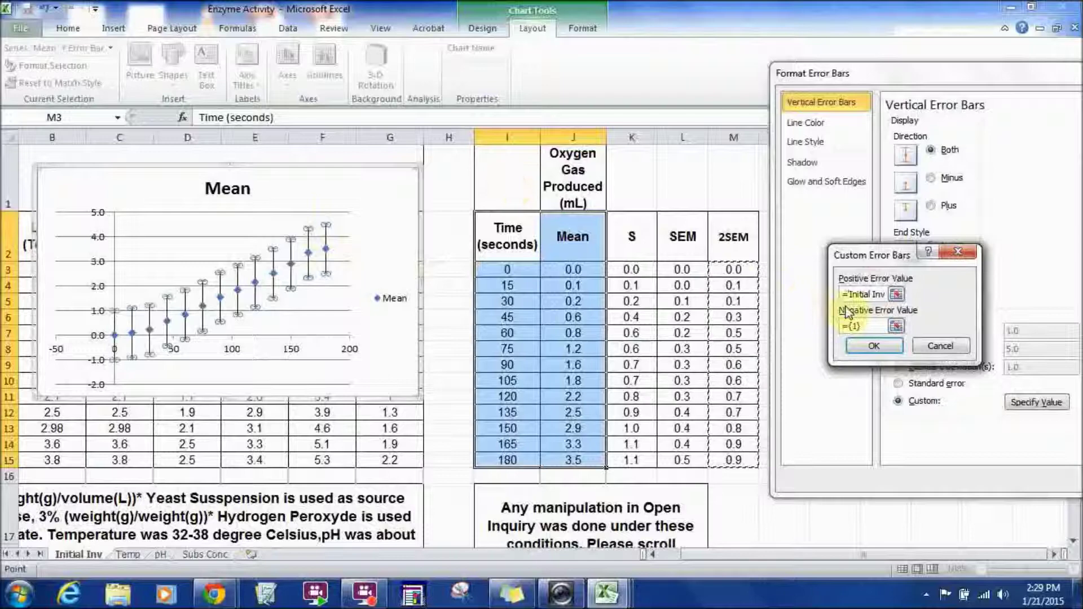
{"action": "left_click_drag", "start_coordinate": [869, 325], "coordinate": [840, 327]}
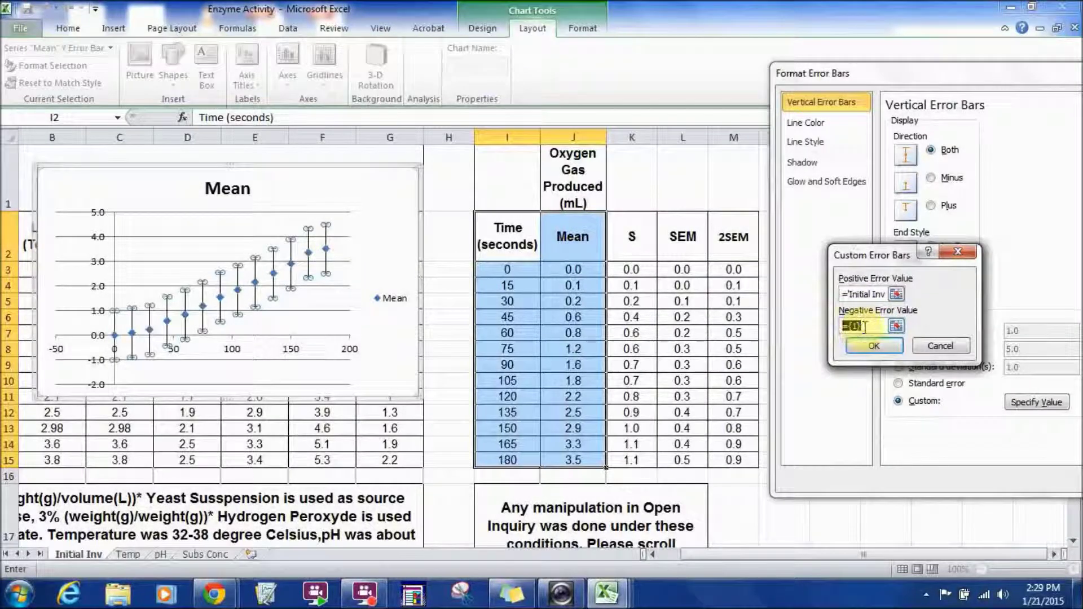
{"action": "key", "text": "BackSpace"}
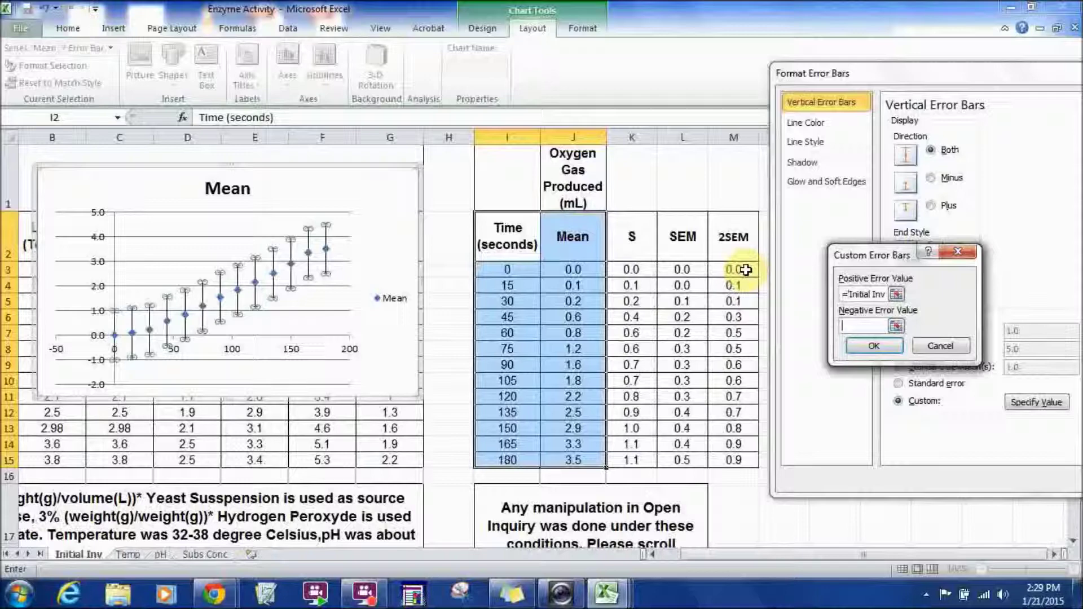
{"action": "left_click_drag", "start_coordinate": [745, 269], "coordinate": [747, 352]}
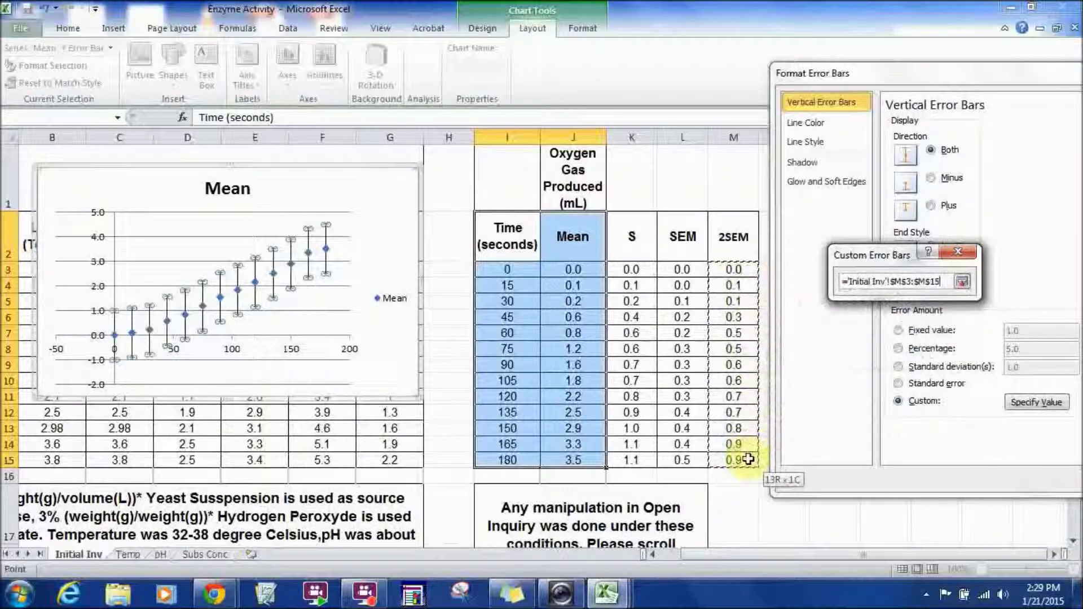
{"action": "left_click_drag", "start_coordinate": [748, 459], "coordinate": [748, 459]}
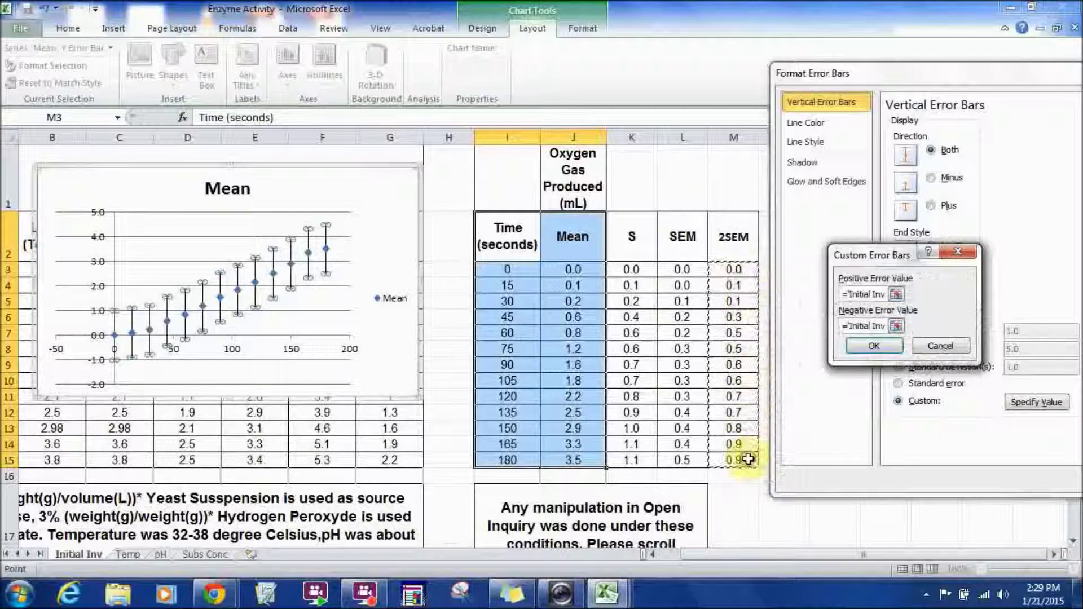
{"action": "left_click", "coordinate": [875, 348]}
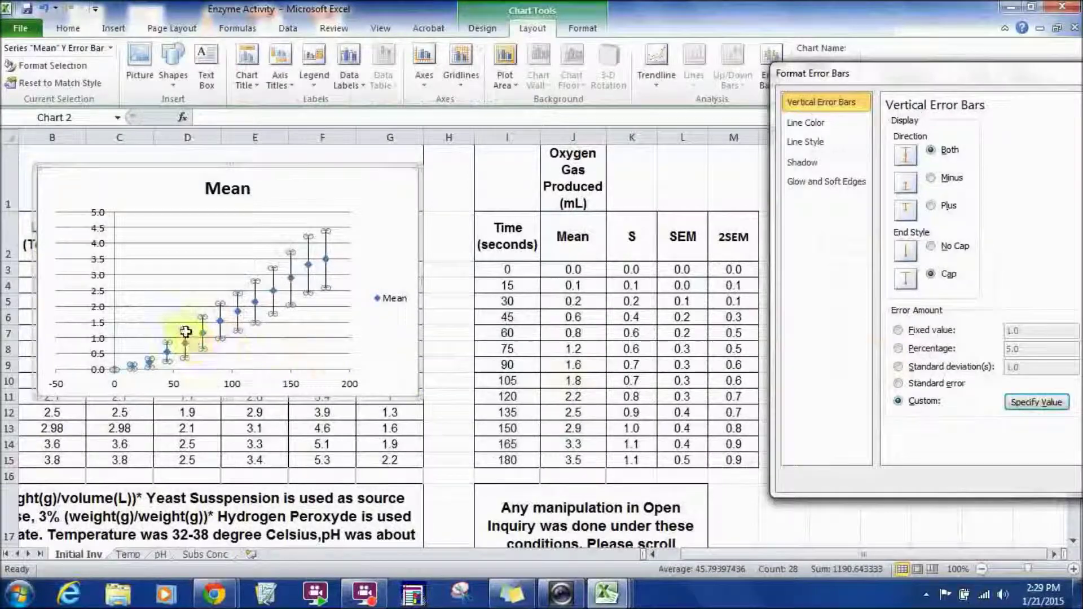
Close the chart area settings, then move the chart up-left and enlarge it beside the table.
{"action": "left_click", "coordinate": [377, 205]}
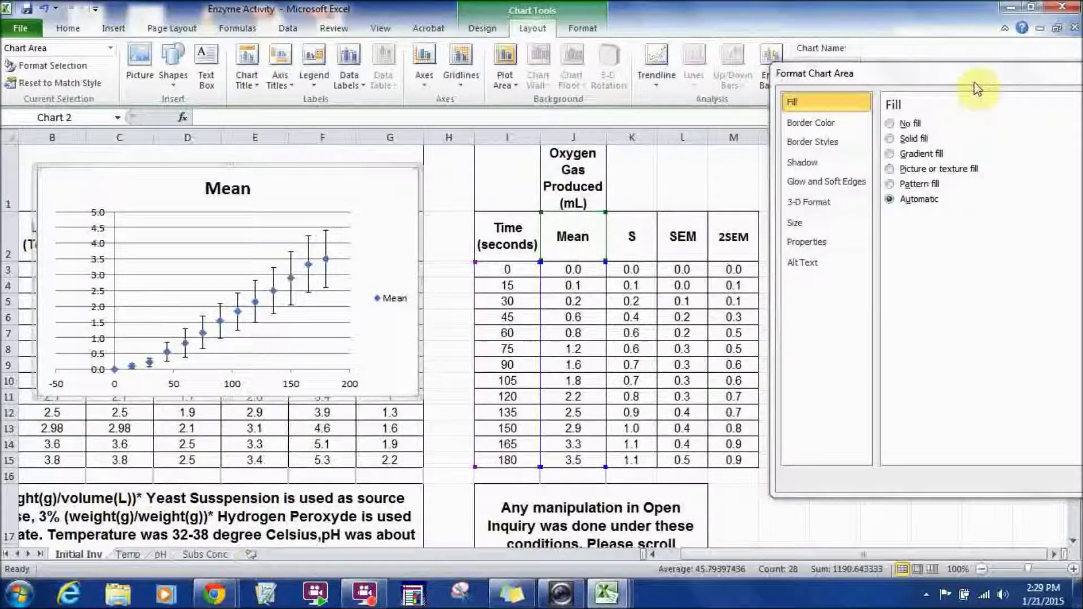
{"action": "left_click_drag", "start_coordinate": [977, 88], "coordinate": [818, 87]}
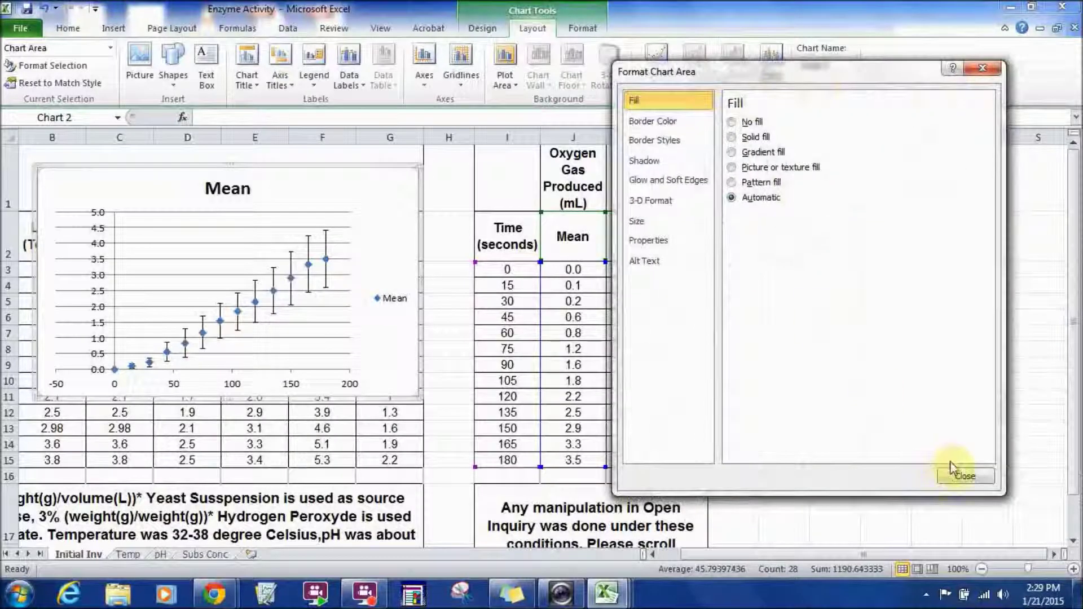
{"action": "left_click", "coordinate": [965, 477]}
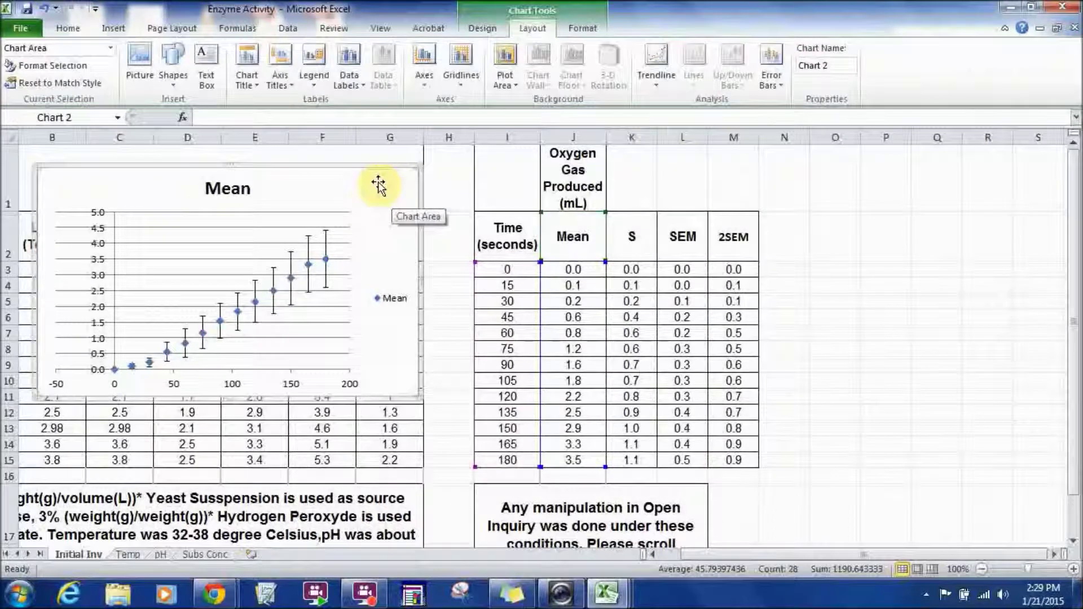
{"action": "left_click_drag", "start_coordinate": [379, 186], "coordinate": [361, 167]}
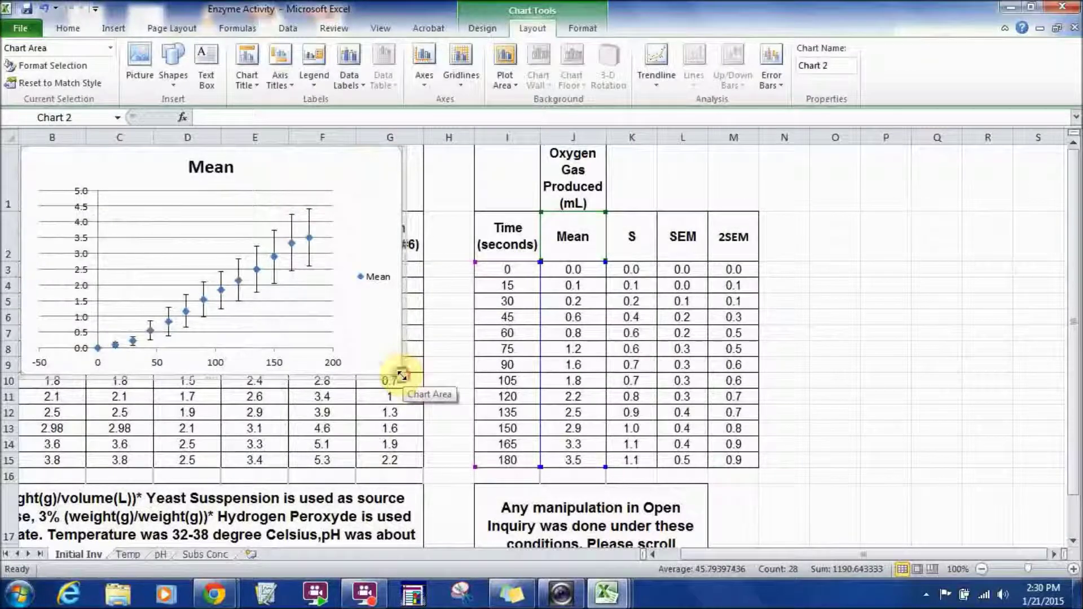
{"action": "left_click_drag", "start_coordinate": [401, 373], "coordinate": [466, 467]}
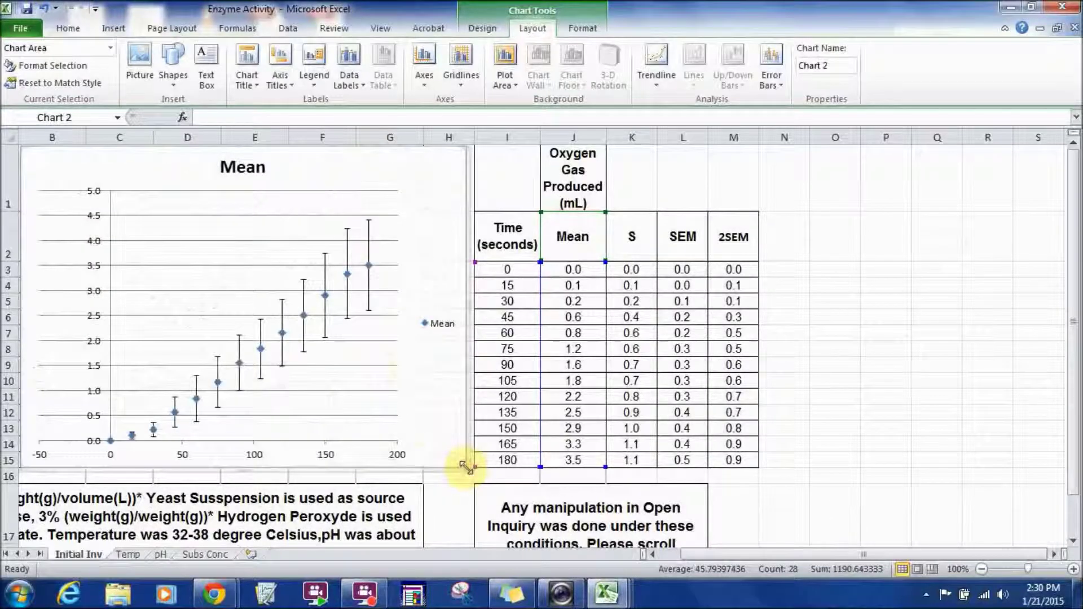
{"action": "left_click", "coordinate": [656, 90]}
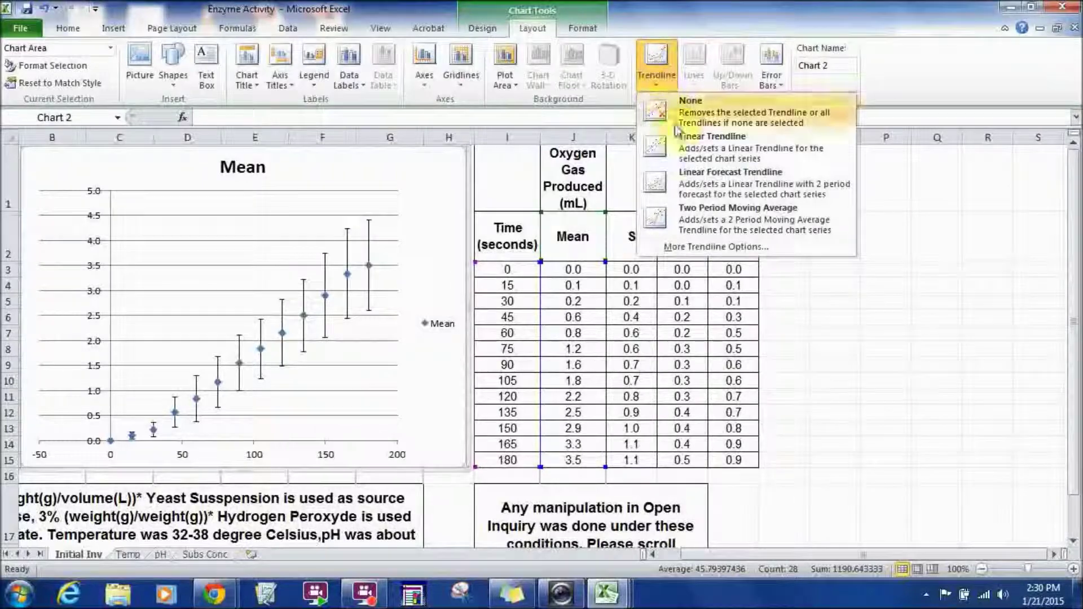
Add a Linear (Mean) trendline and bring up its line colour settings.
{"action": "left_click", "coordinate": [693, 251]}
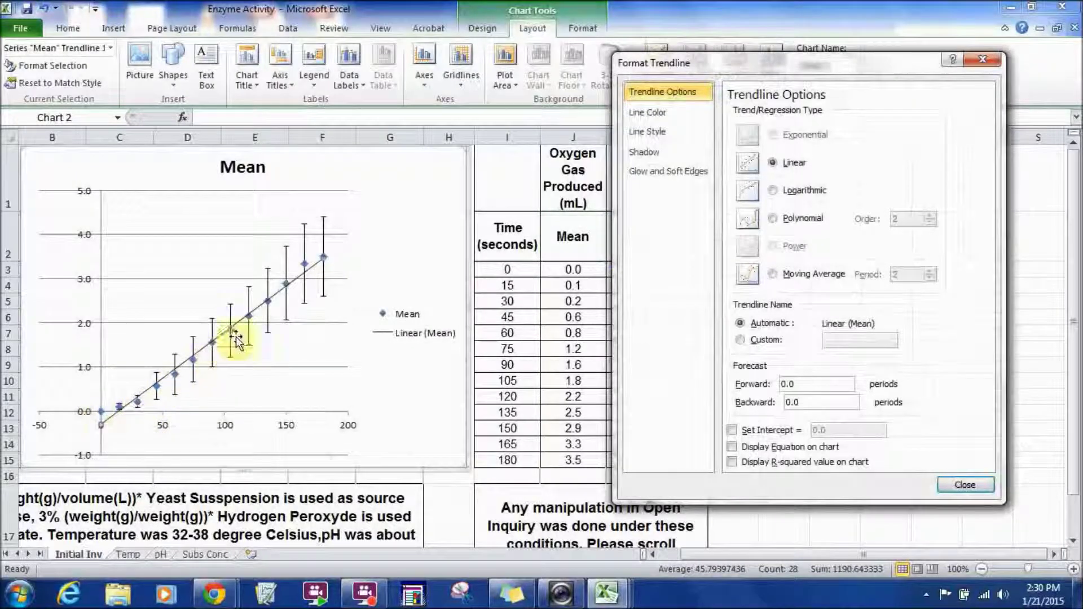
{"action": "mouse_move", "coordinate": [330, 269]}
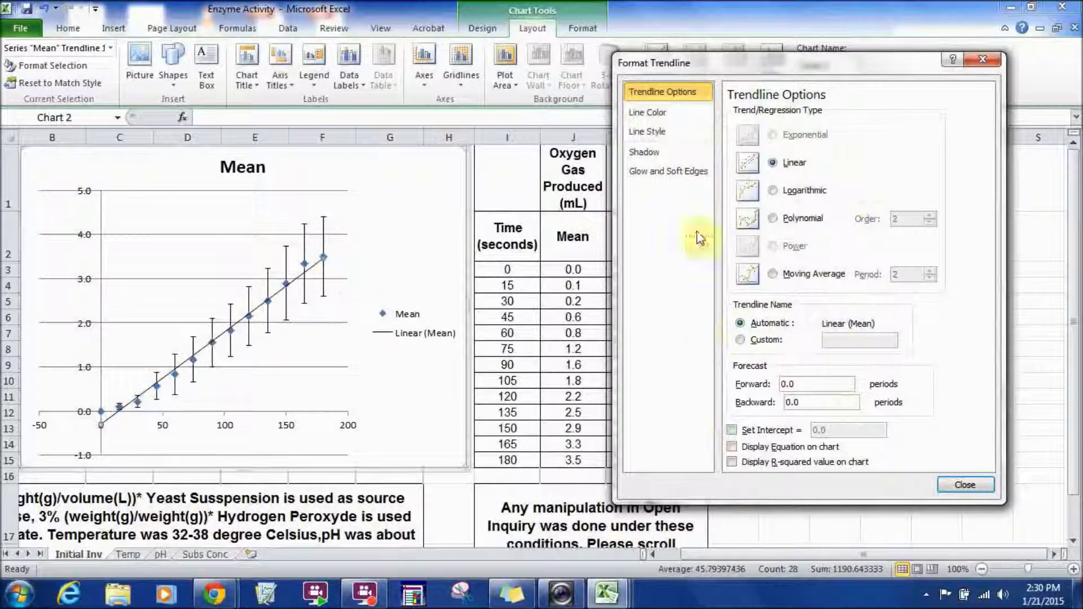
{"action": "left_click", "coordinate": [653, 115]}
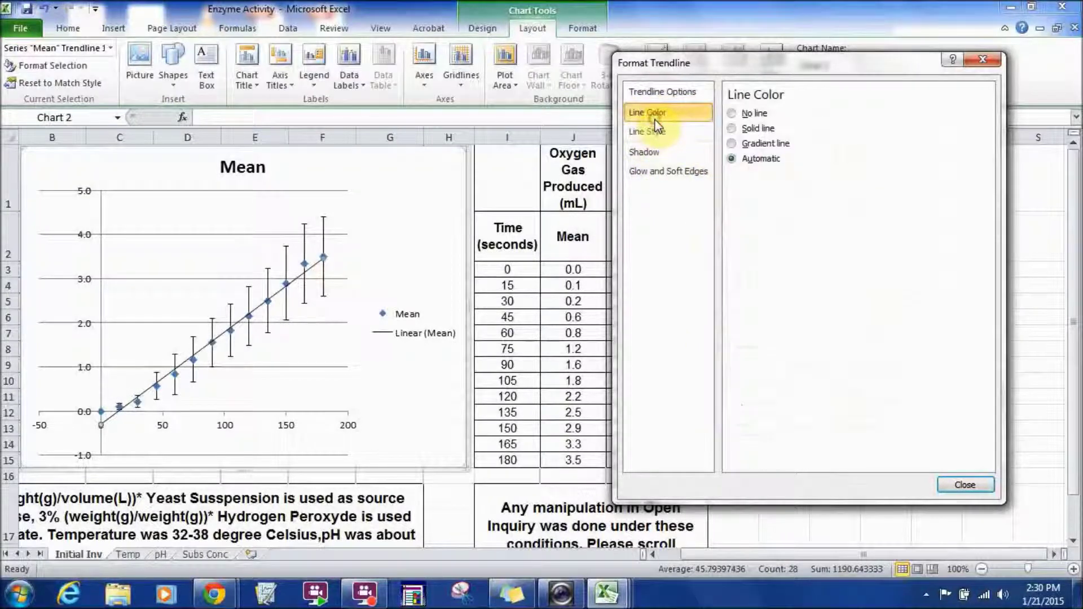
Give the Mean chart's linear trendline a solid red line colour.
{"action": "left_click", "coordinate": [731, 129]}
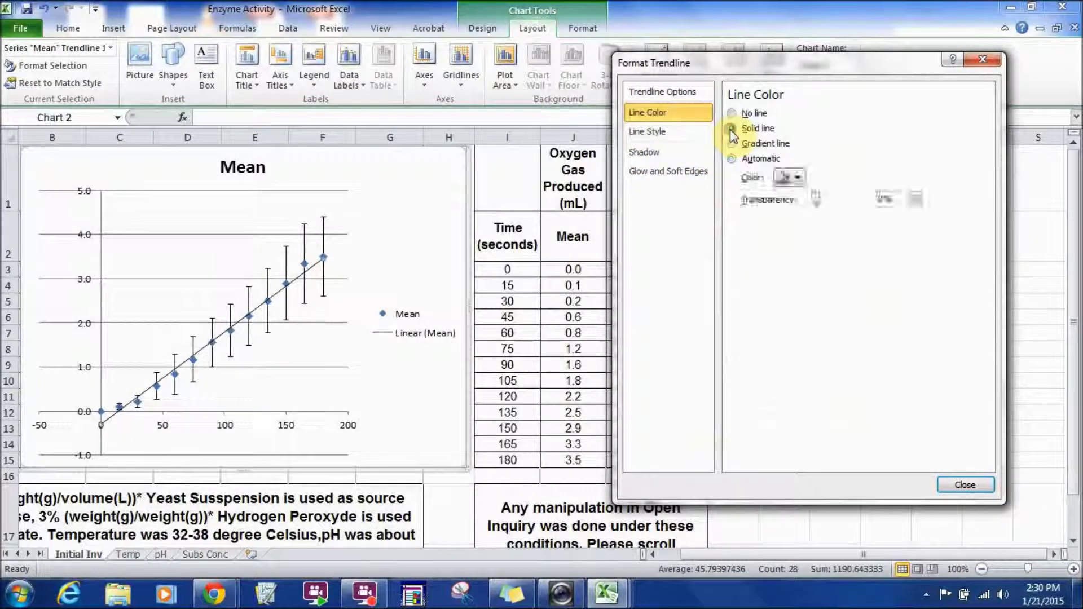
{"action": "left_click", "coordinate": [801, 180]}
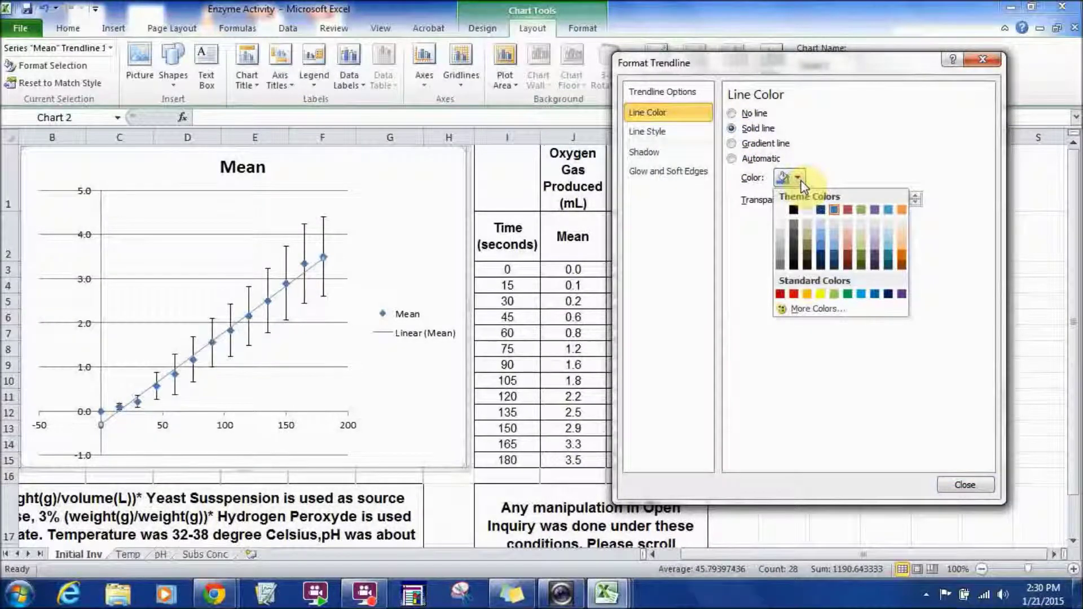
{"action": "left_click", "coordinate": [794, 294]}
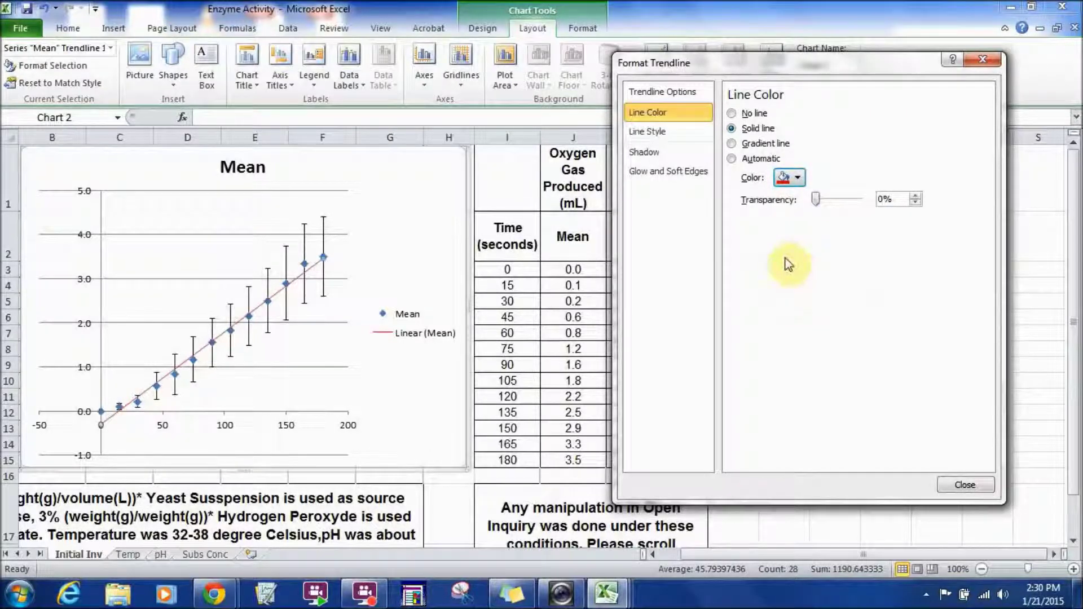
Raise the trendline width to 1.75 pt and close Format Trendline.
{"action": "left_click", "coordinate": [672, 132]}
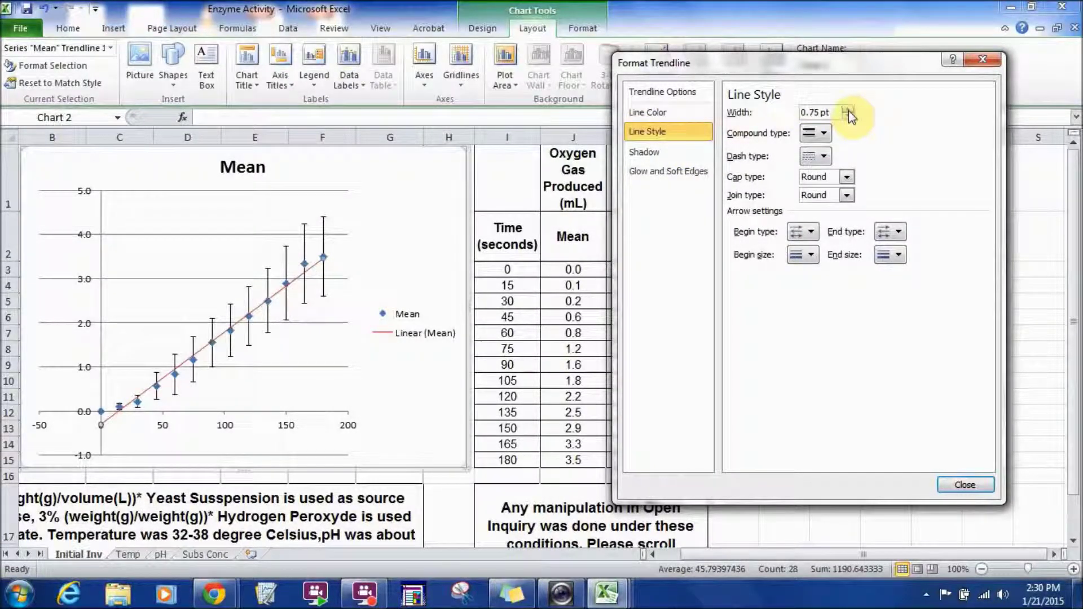
{"action": "left_click", "coordinate": [848, 110]}
{"action": "left_click", "coordinate": [848, 110]}
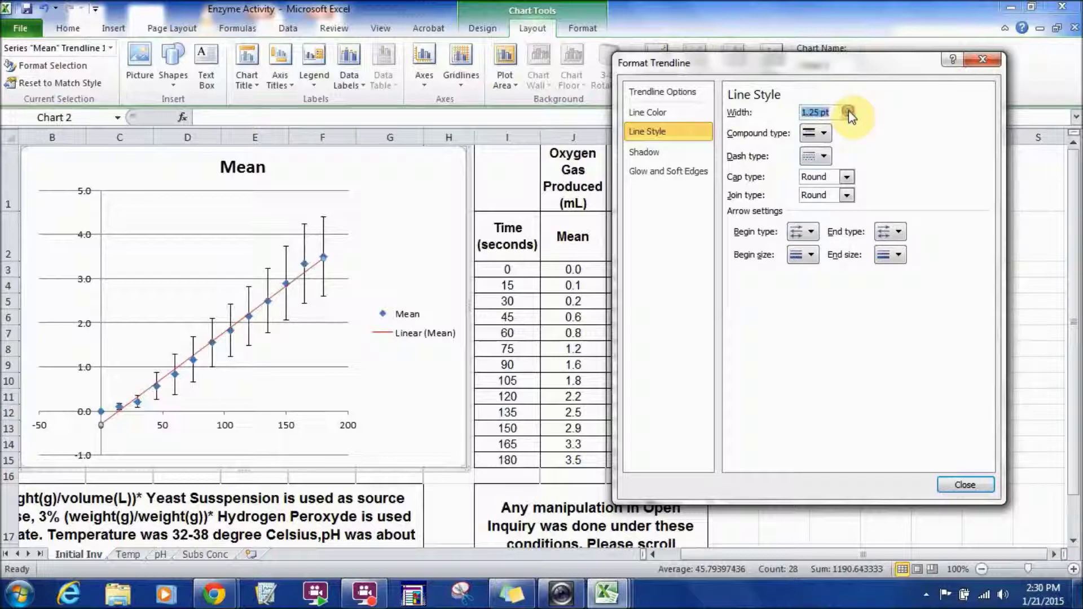
{"action": "left_click", "coordinate": [848, 110]}
{"action": "left_click", "coordinate": [848, 110]}
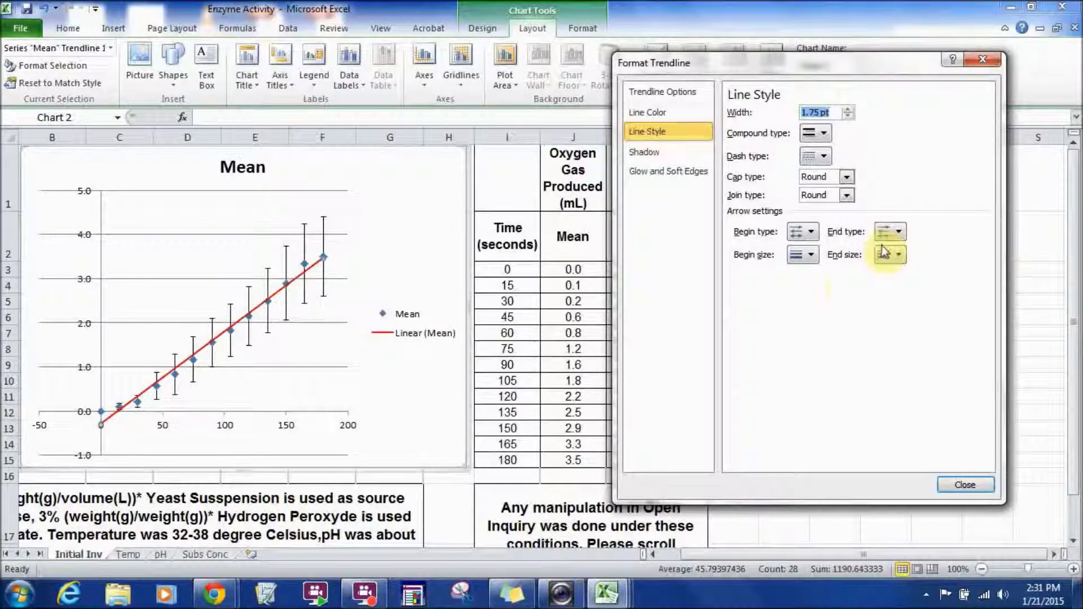
{"action": "left_click", "coordinate": [965, 487]}
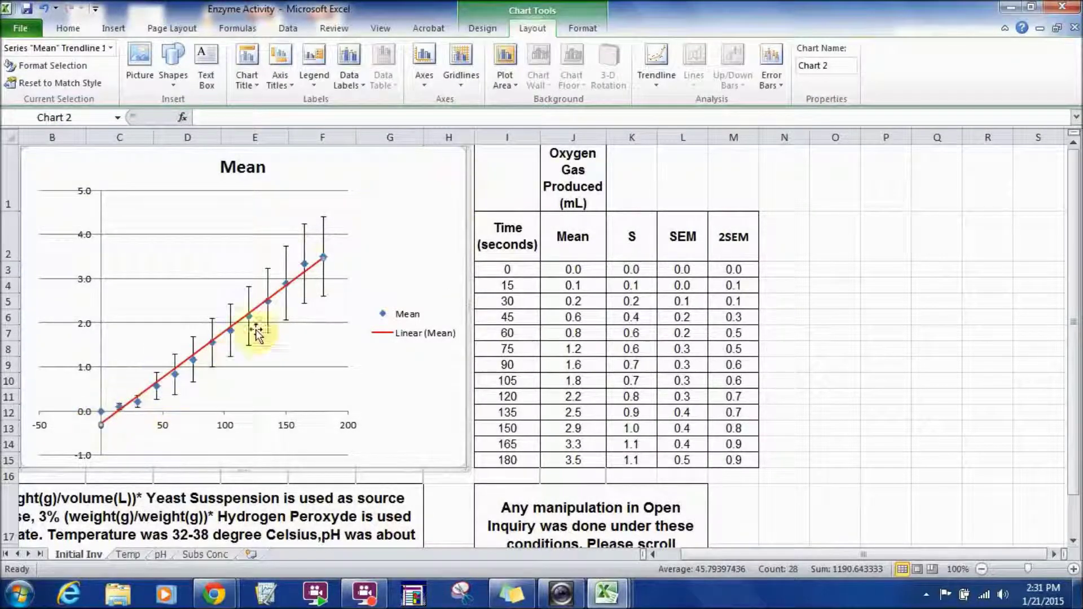
{"action": "mouse_move", "coordinate": [330, 266]}
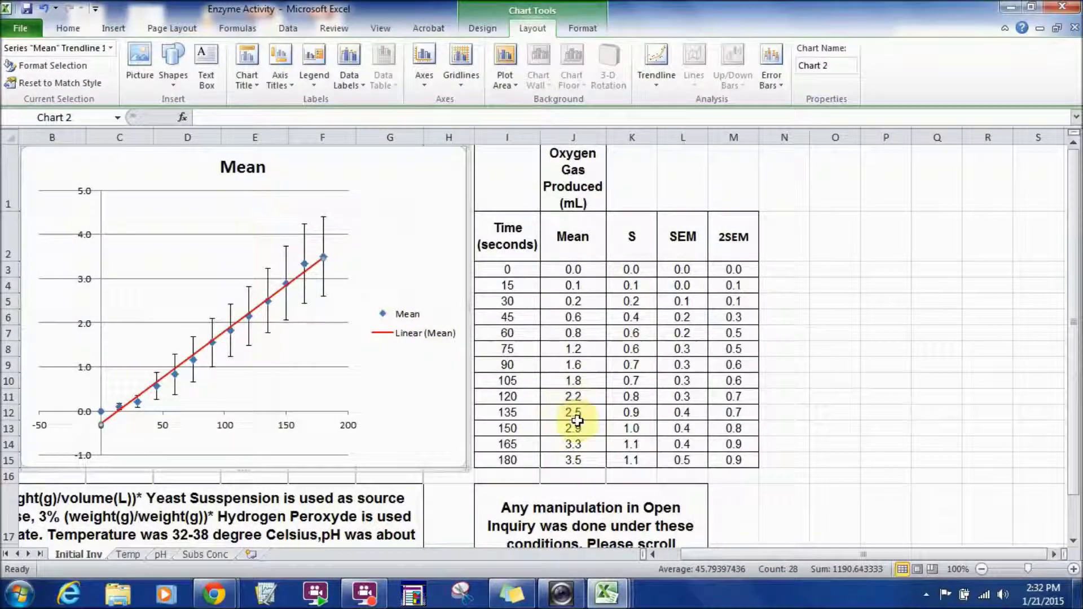
{"action": "left_click", "coordinate": [569, 476]}
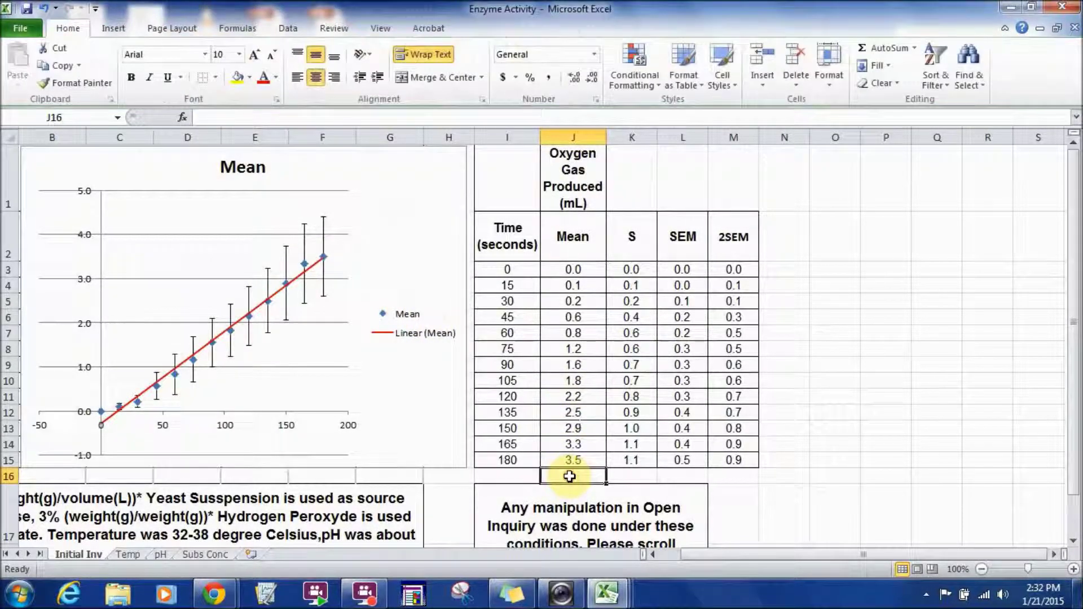
Enter the label 'Mean RoR' in cell I16.
{"action": "left_click", "coordinate": [495, 477]}
{"action": "type", "text": "Me"}
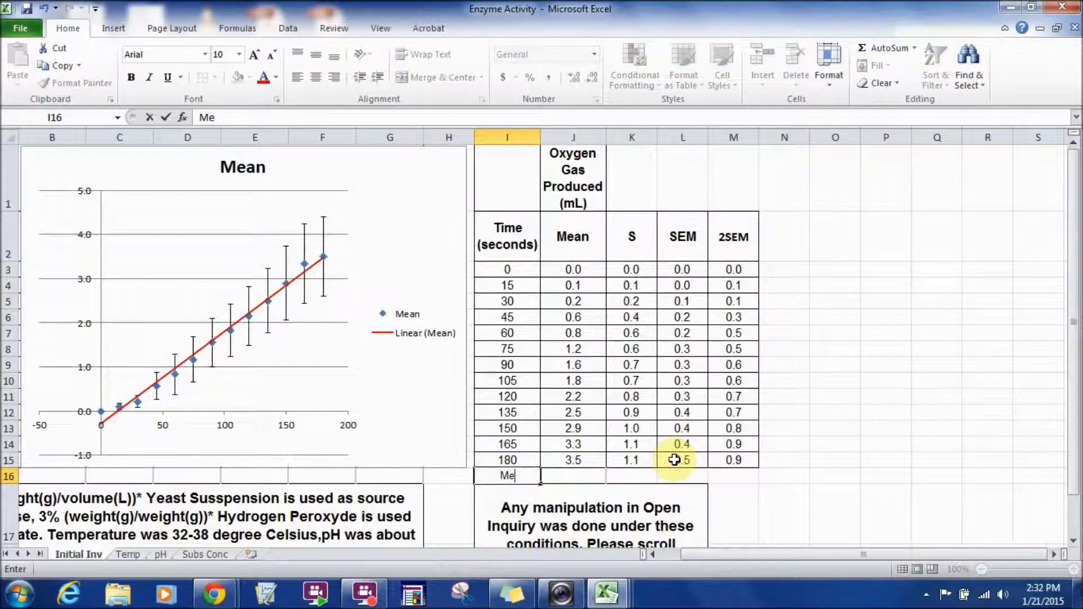
{"action": "type", "text": "an RoR"}
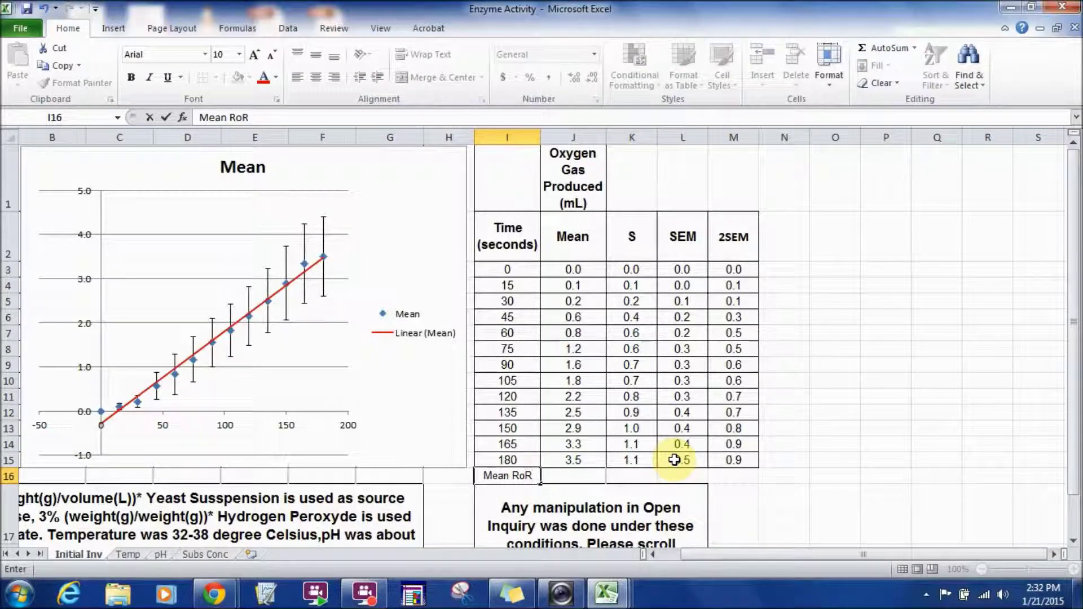
{"action": "key", "text": "ctrl+Return"}
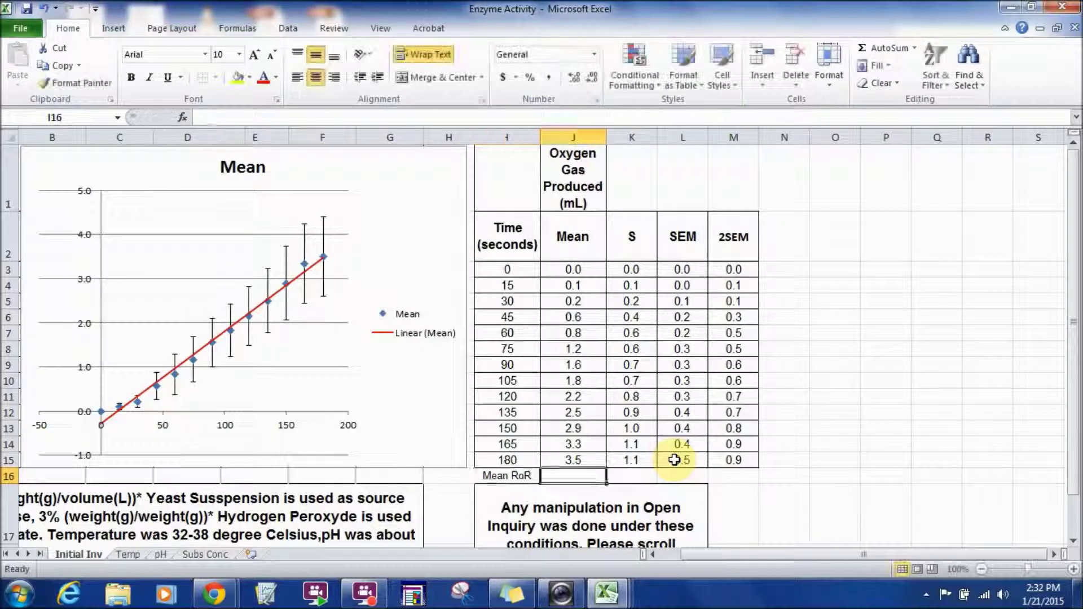
Enter =SLOPE(J3:J15,I3:I15) in J16, giving about 0.0209 mL per second.
{"action": "key", "text": "Right"}
{"action": "type", "text": "="}
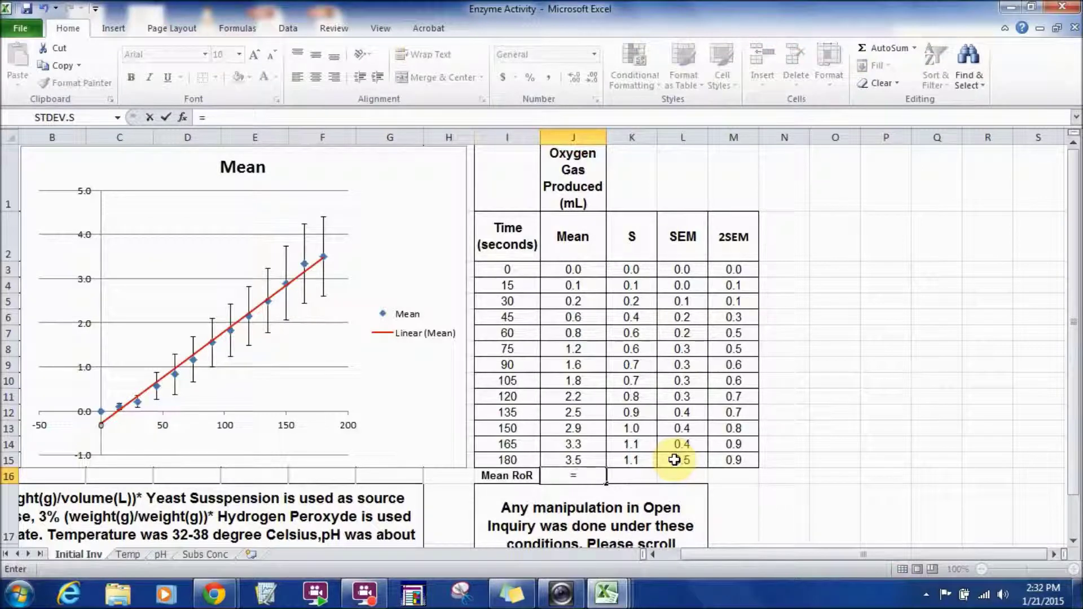
{"action": "type", "text": "slo"}
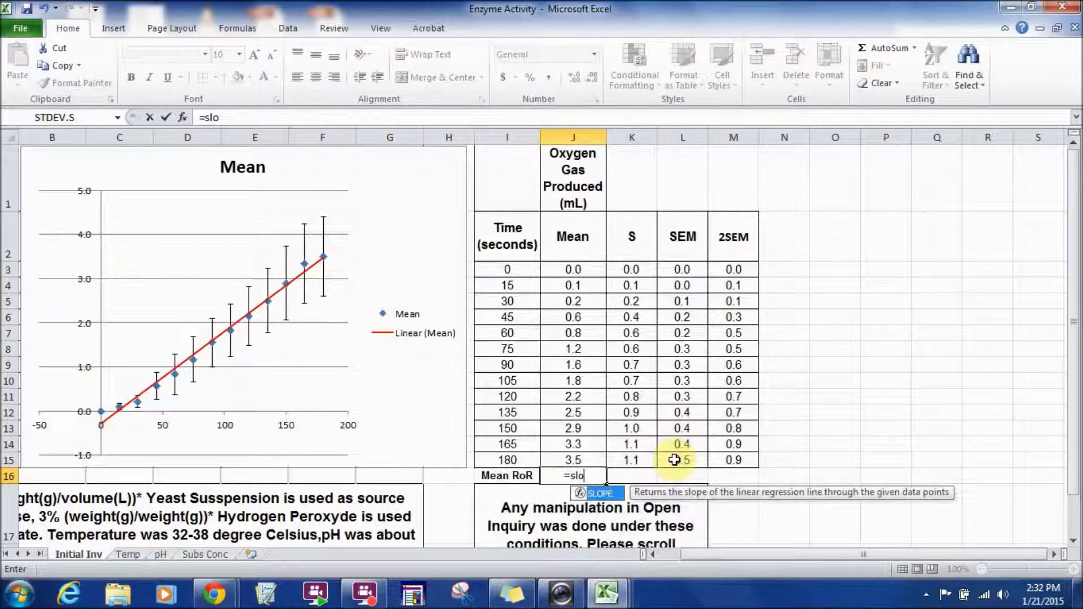
{"action": "double_click", "coordinate": [600, 494]}
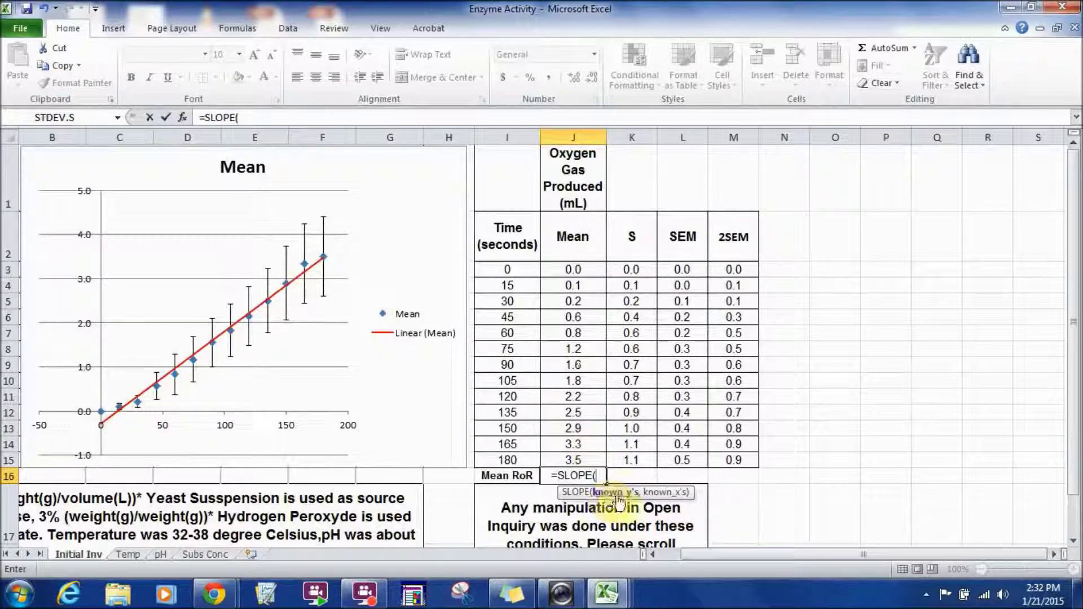
{"action": "left_click", "coordinate": [583, 271]}
{"action": "left_click_drag", "start_coordinate": [582, 271], "coordinate": [588, 455]}
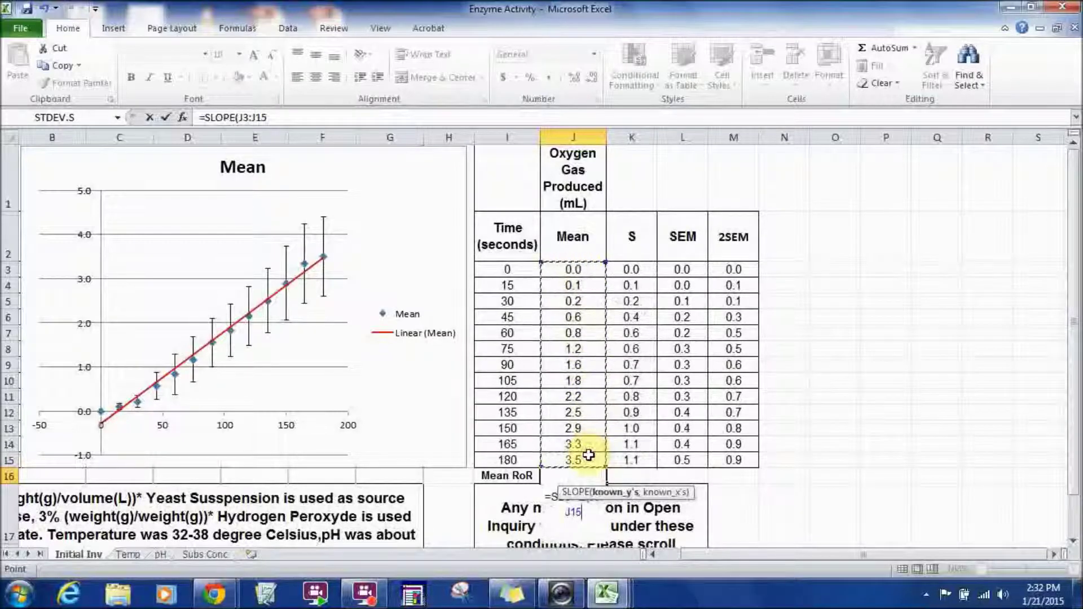
{"action": "type", "text": ","}
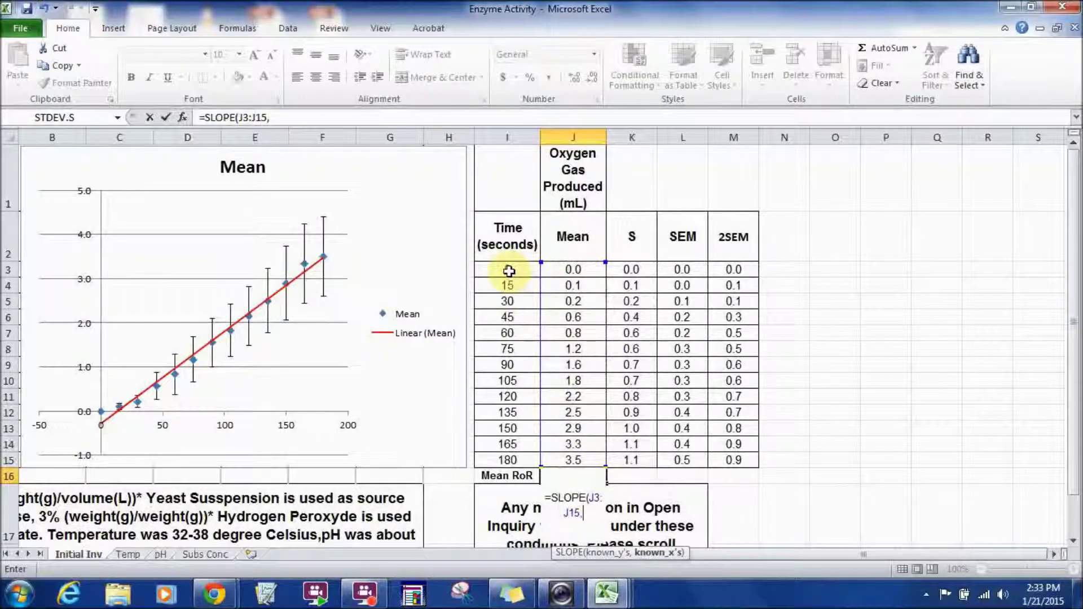
{"action": "left_click_drag", "start_coordinate": [509, 270], "coordinate": [510, 457]}
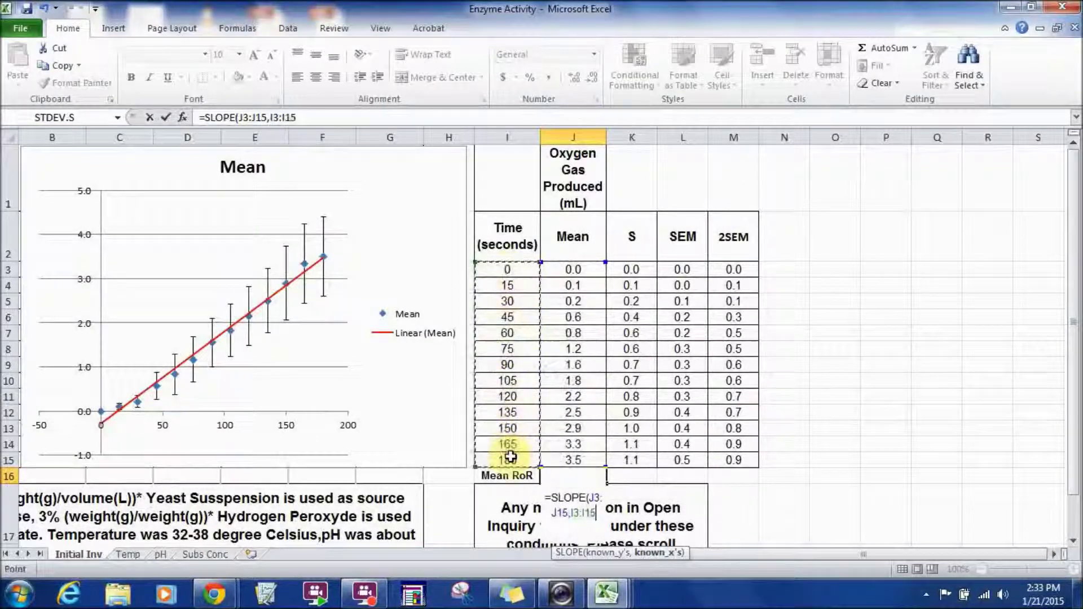
{"action": "key", "text": "Return"}
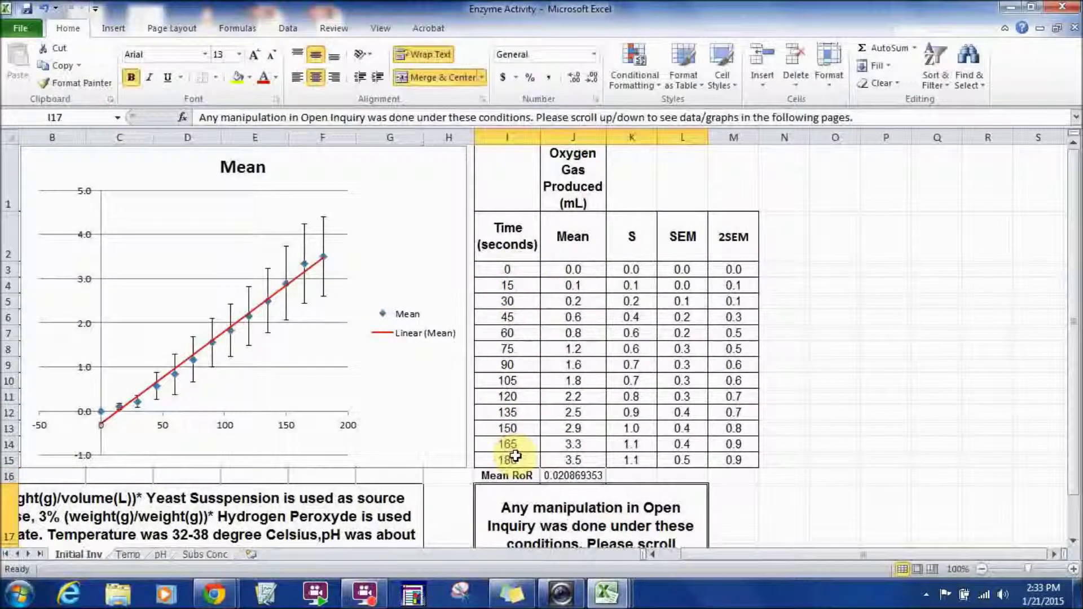
{"action": "left_click", "coordinate": [585, 475]}
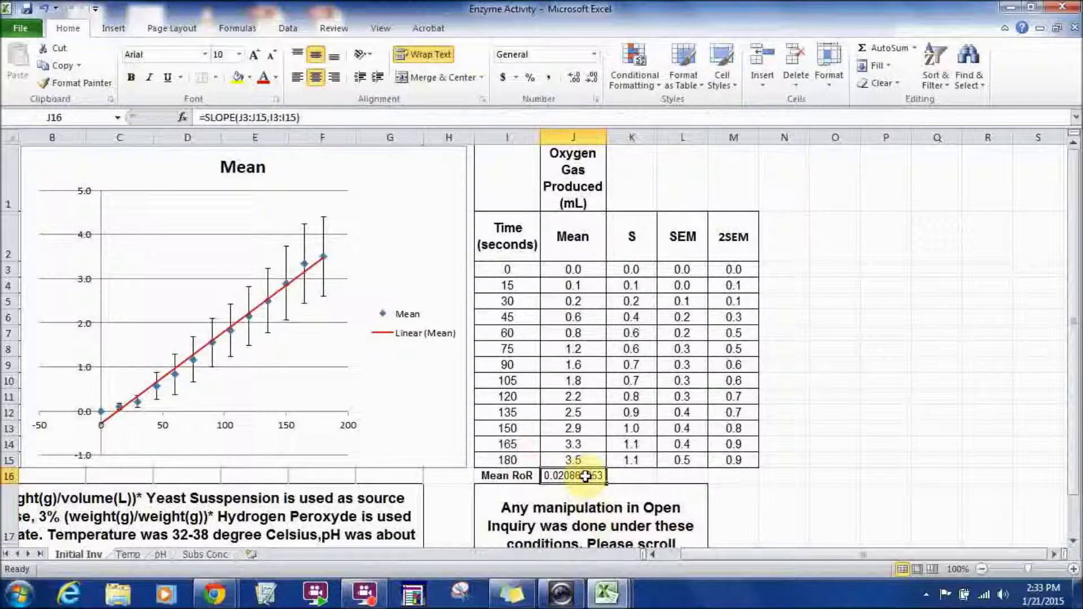
Format J16 as a number and trim its decimals until the slope reads 0.021.
{"action": "left_click", "coordinate": [573, 78]}
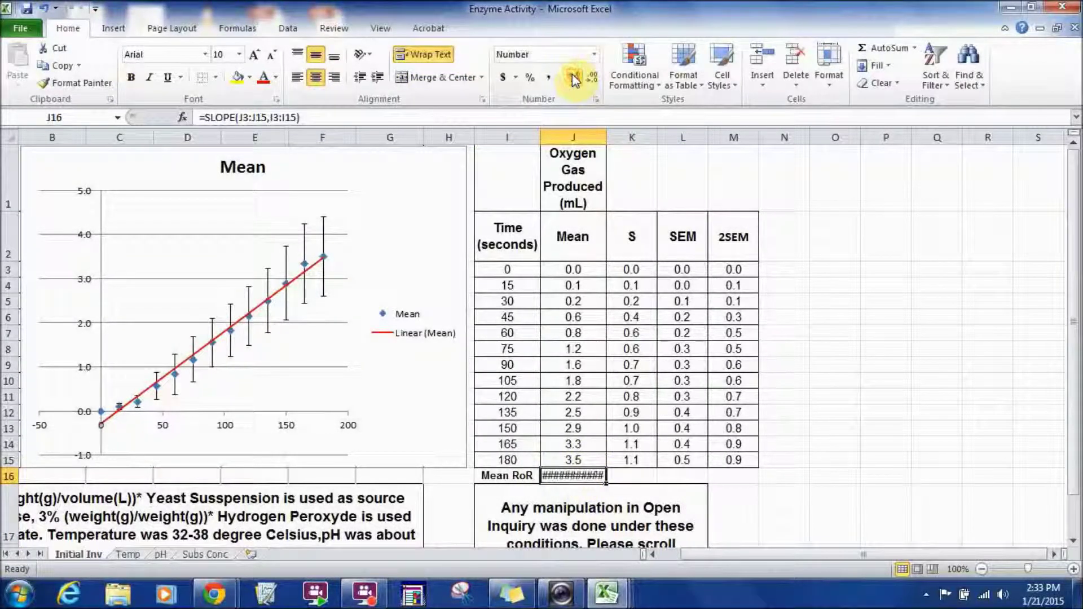
{"action": "left_click", "coordinate": [589, 78]}
{"action": "left_click", "coordinate": [589, 78]}
{"action": "left_click", "coordinate": [590, 77]}
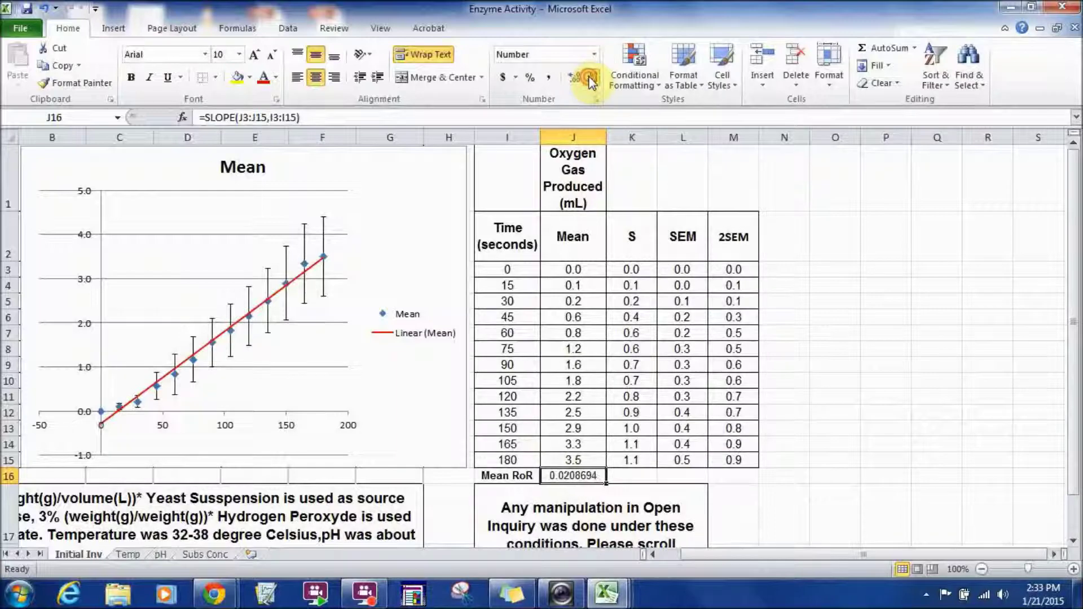
{"action": "left_click", "coordinate": [591, 78]}
{"action": "left_click", "coordinate": [590, 78]}
{"action": "left_click", "coordinate": [590, 78]}
{"action": "left_click", "coordinate": [591, 78]}
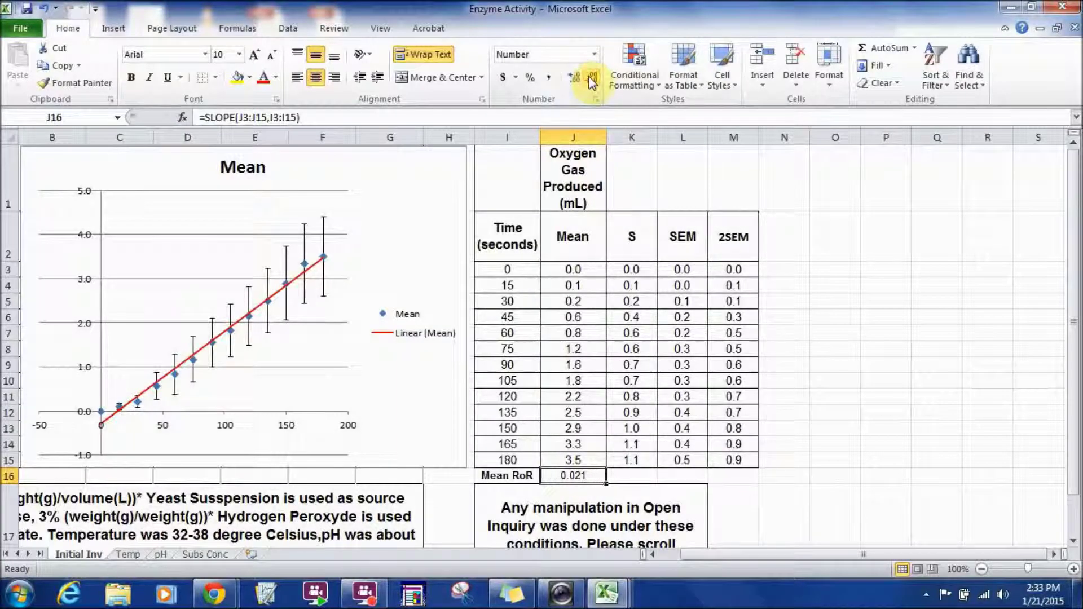